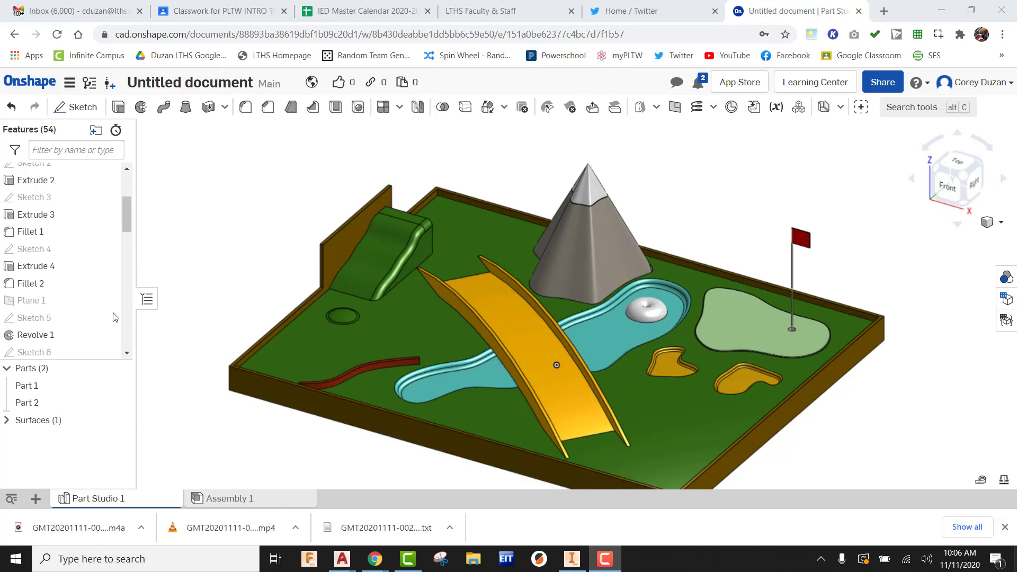
- Start Sketch 20 on the green course face (Extrude 1), viewed from the top and zoomed in
left_click(77, 107)
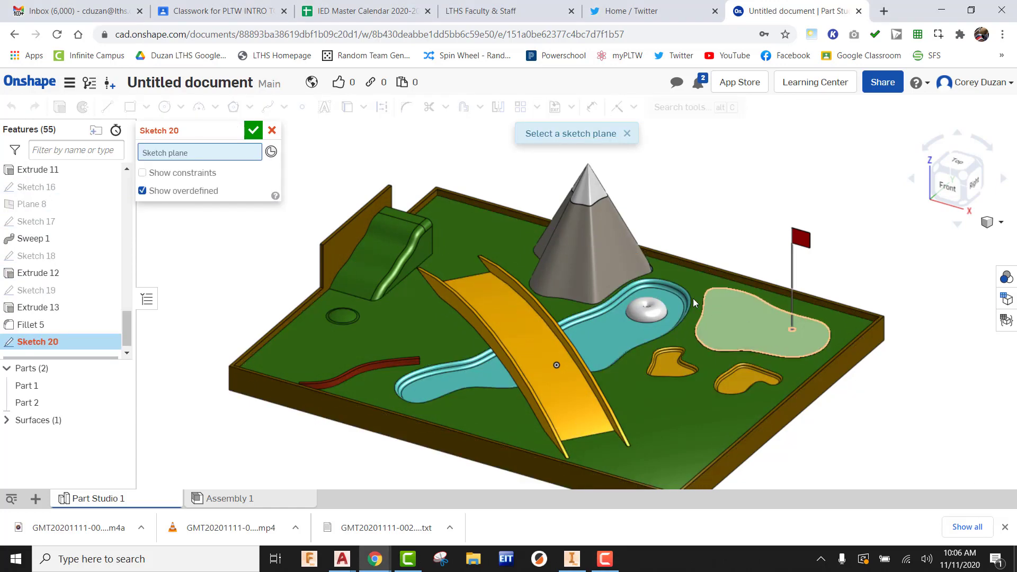
left_click(692, 278)
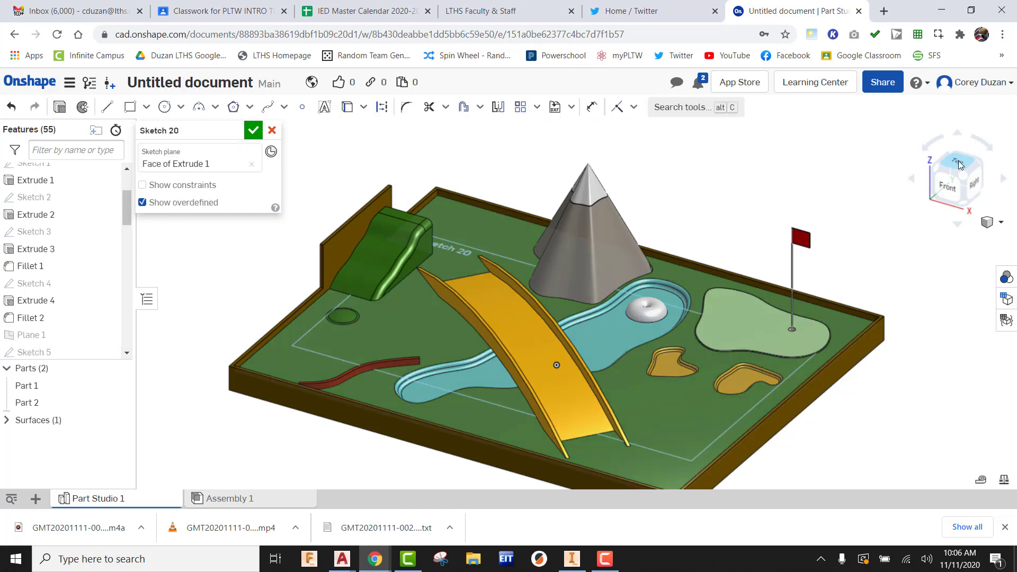
left_click(956, 162)
middle_click_drag(641, 163, 613, 234)
scroll(614, 234, "up", 5)
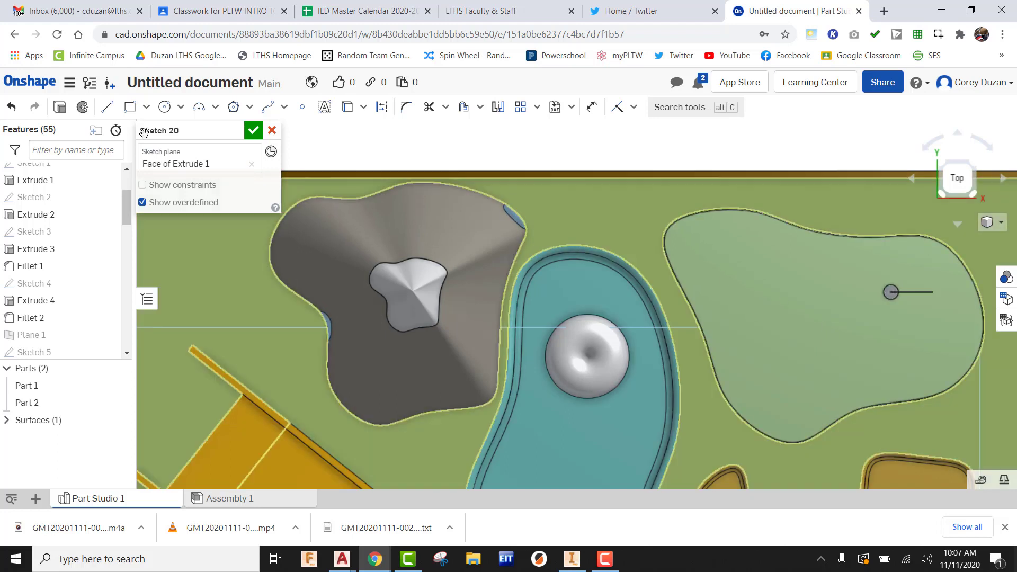
- Draw a corner rectangle near the rock, 4 wide, shortened into a small square
left_click(131, 108)
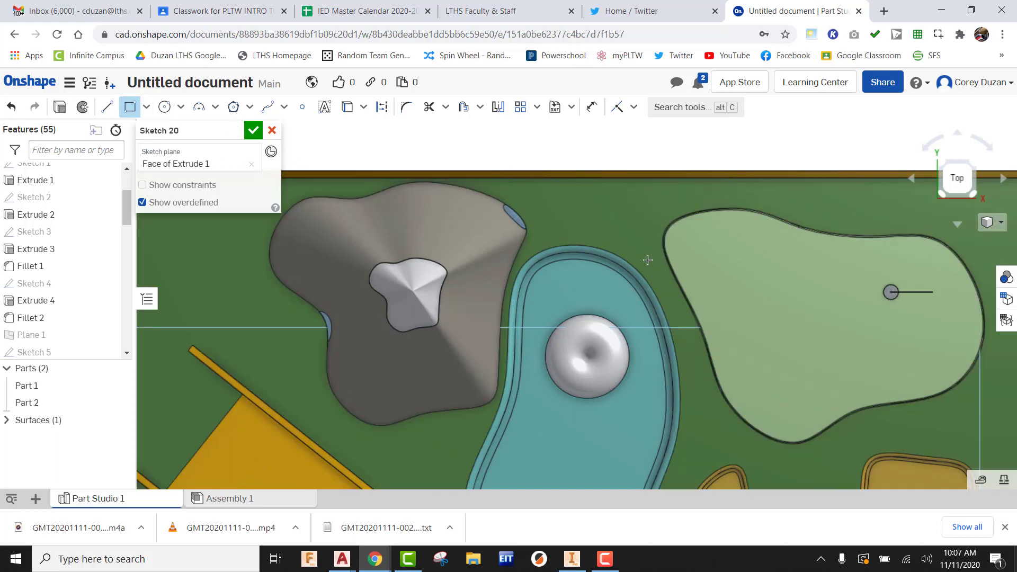
left_click(595, 207)
type("4")
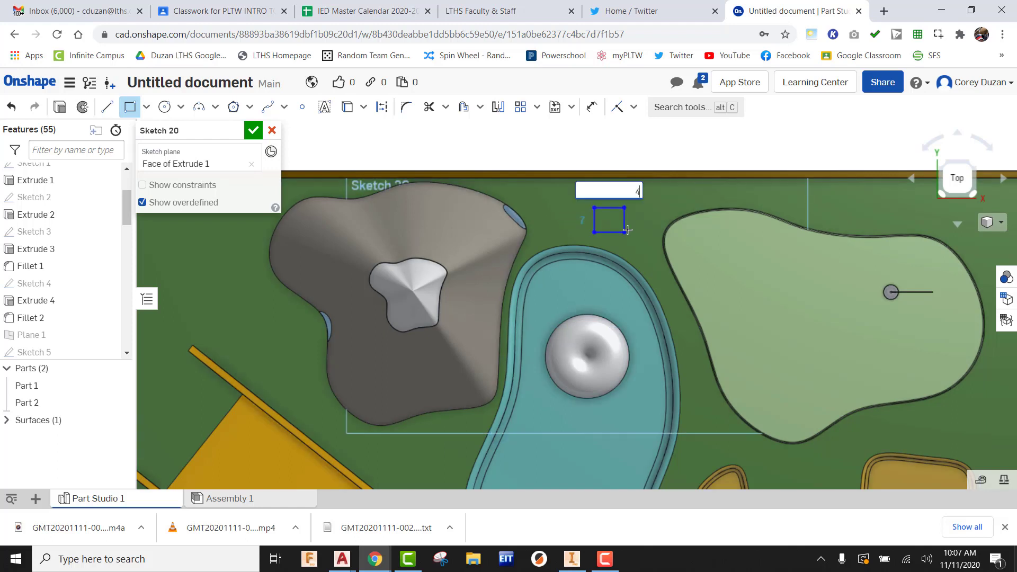
key("Return")
key("Return")
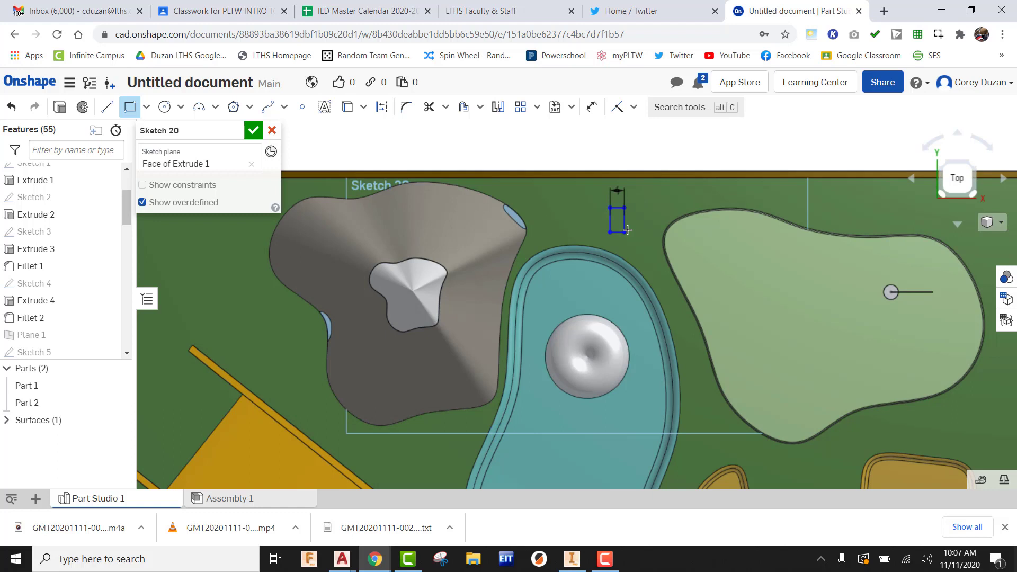
left_click_drag(615, 220, 636, 221)
scroll(576, 192, "up", 3)
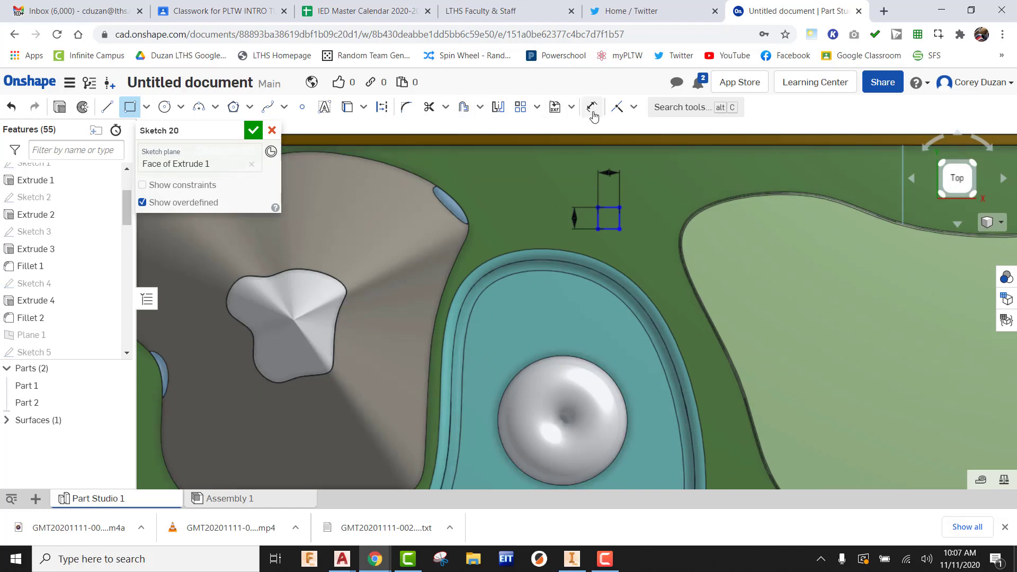
- Rotate the small square 55 degrees with the Transform tool and accept Sketch 20
left_click(479, 108)
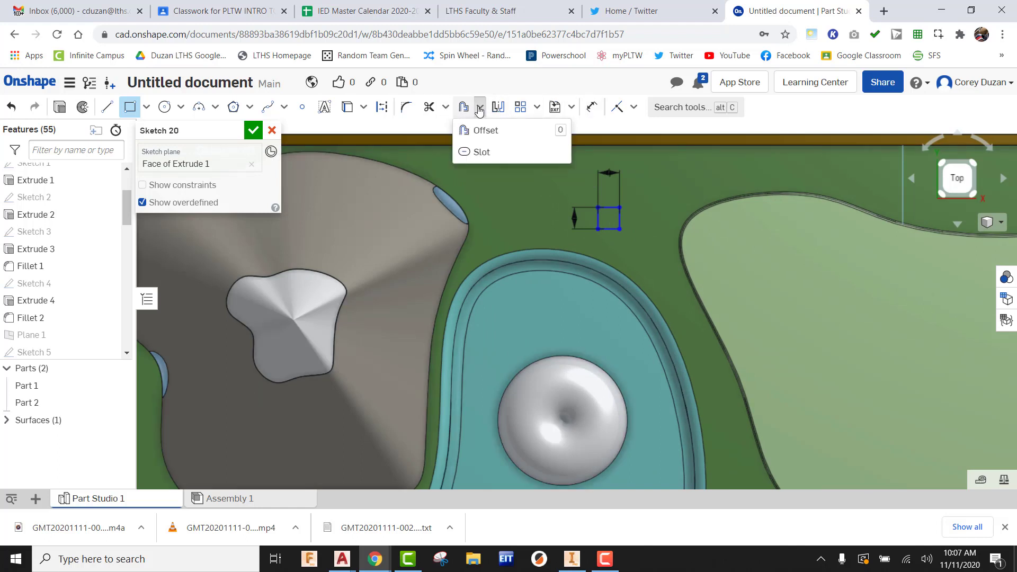
left_click(446, 109)
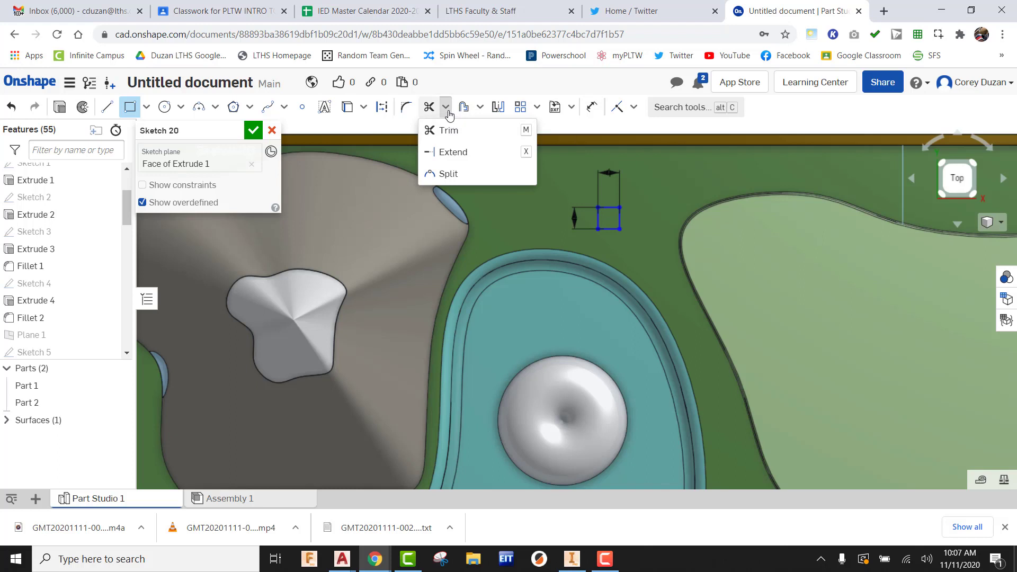
left_click(479, 107)
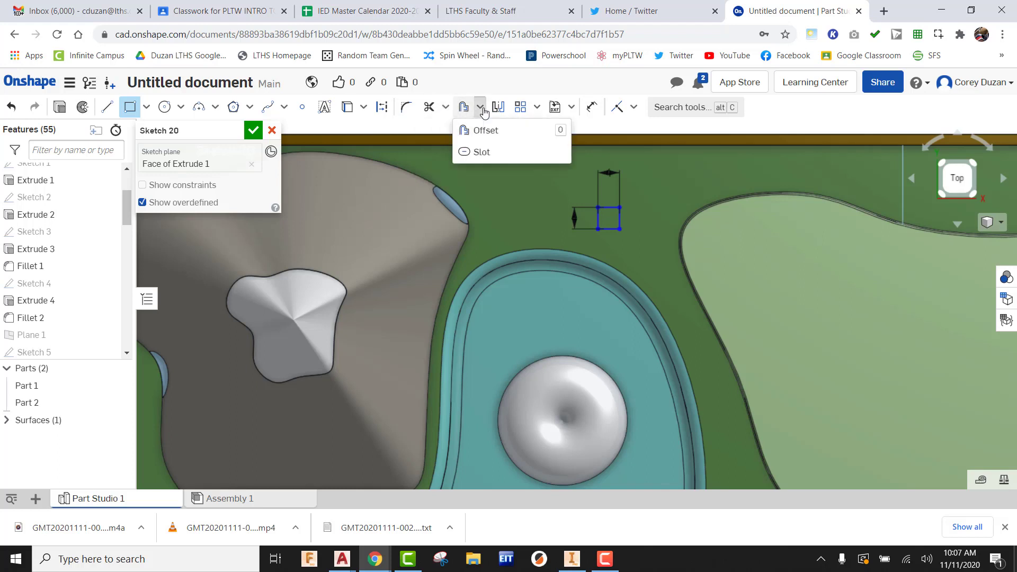
left_click(537, 109)
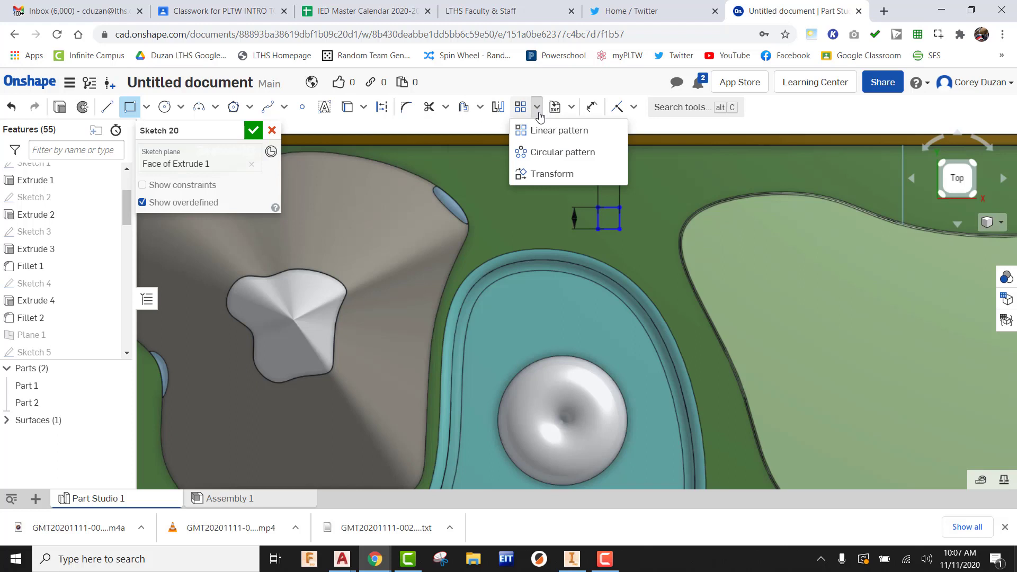
left_click(544, 176)
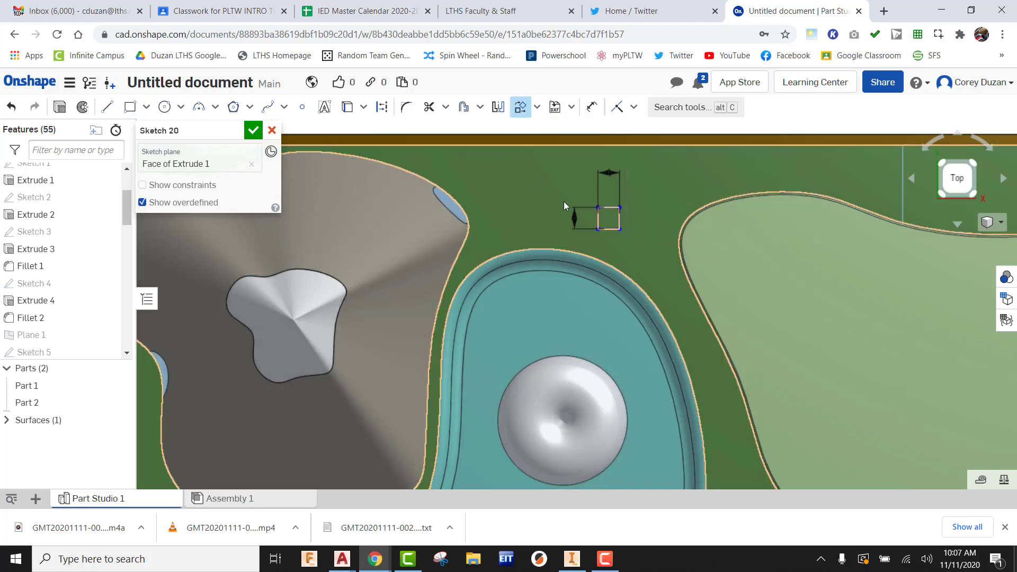
mouse_move(635, 238)
left_mouse_down()
mouse_move(665, 220)
mouse_move(636, 174)
left_mouse_up()
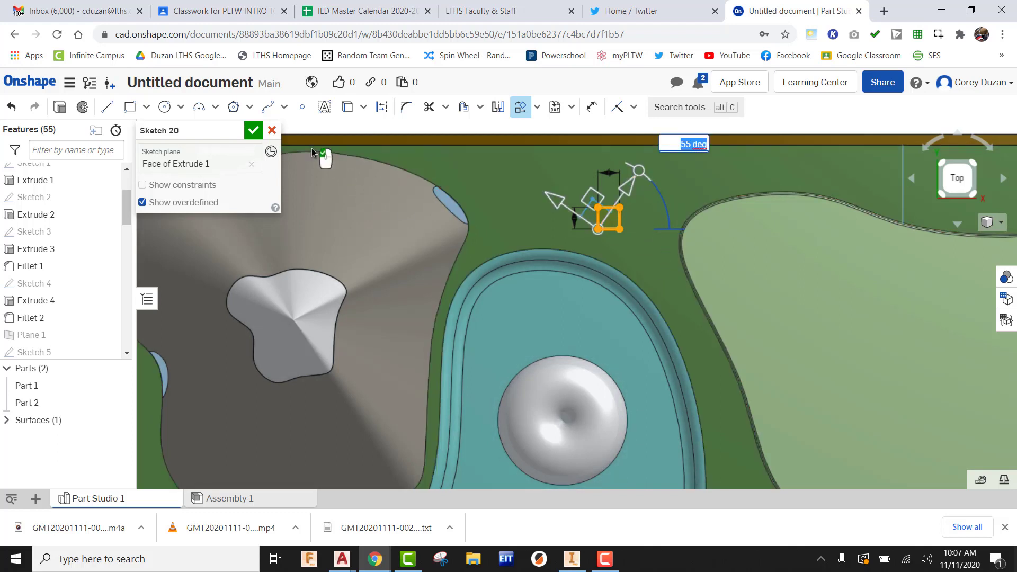
left_click(253, 130)
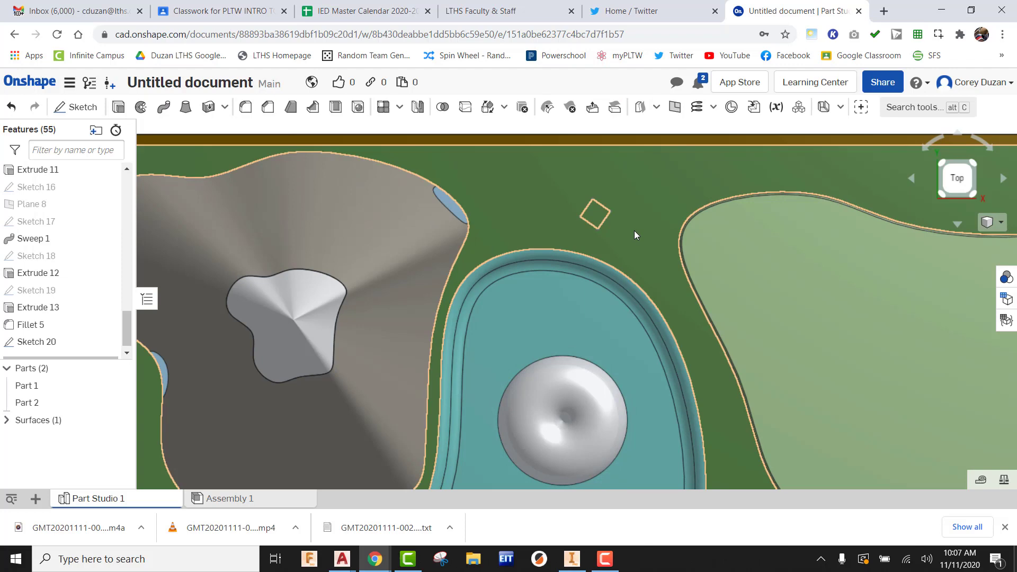
- Extrude the rotated square to a depth of 40 as Extrude 14
left_click(974, 196)
scroll(672, 271, "up", 5)
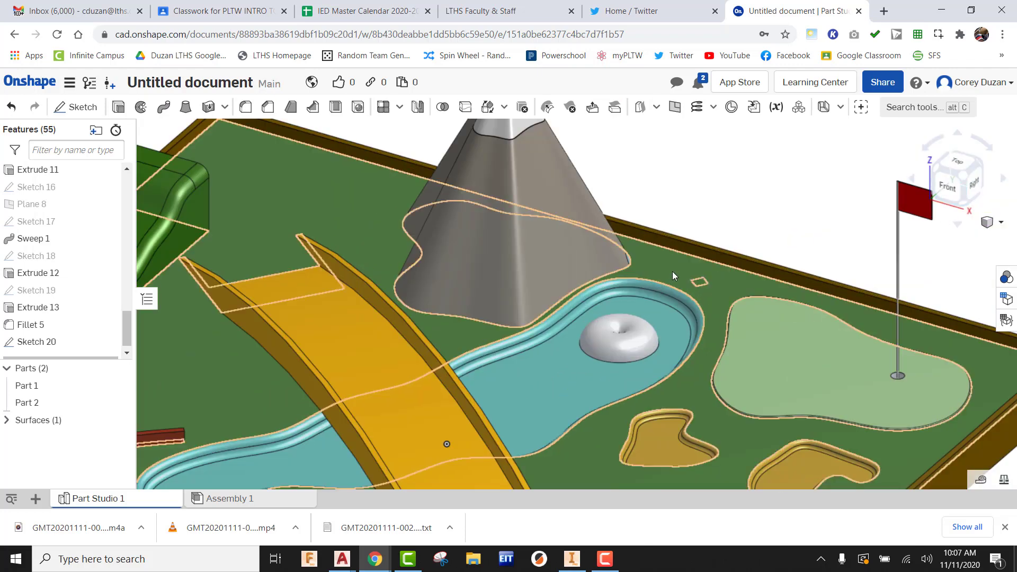
scroll(650, 284, "down", 2)
left_click(118, 106)
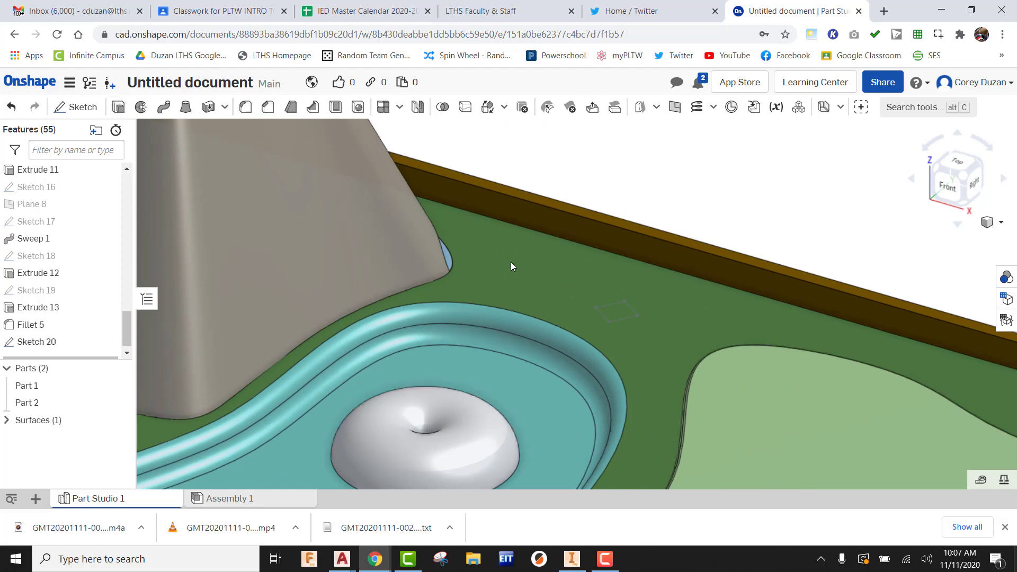
left_click(614, 307)
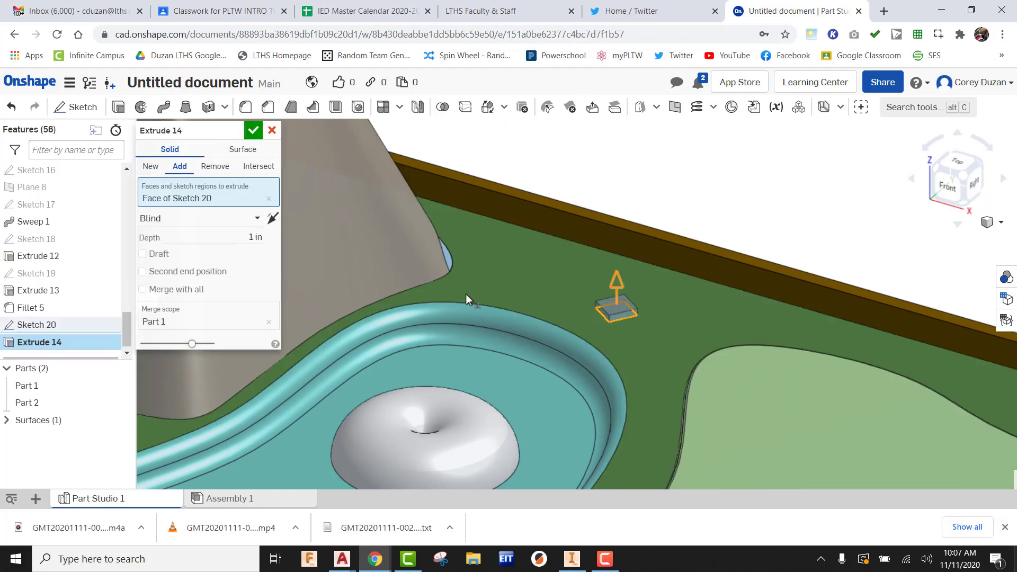
left_click(250, 236)
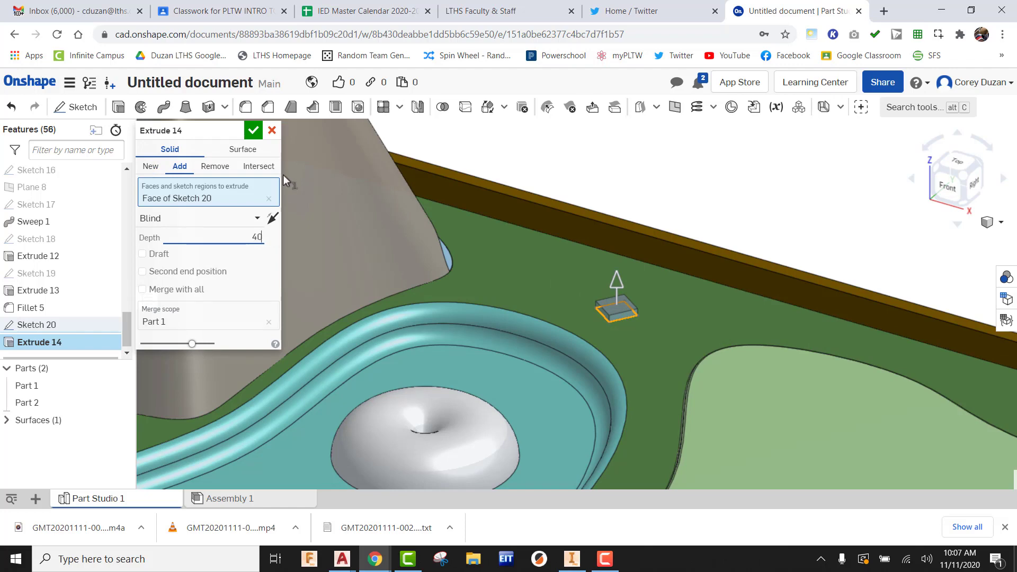
left_click(253, 131)
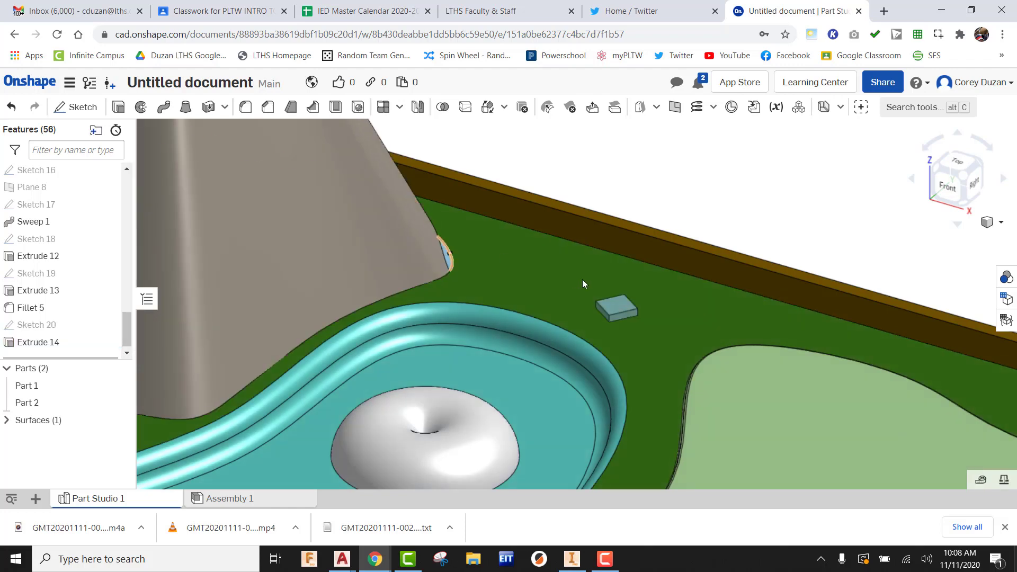
- Zoom and orbit around the model to view the post's side
scroll(660, 299, "down", 3)
scroll(660, 299, "down", 2)
scroll(659, 250, "up", 3)
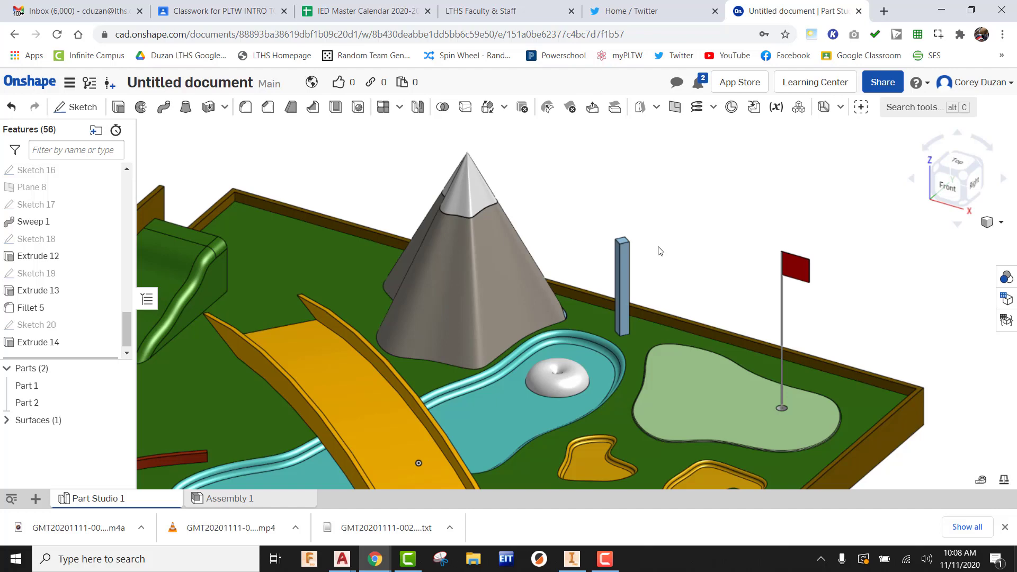
scroll(574, 269, "up", 6)
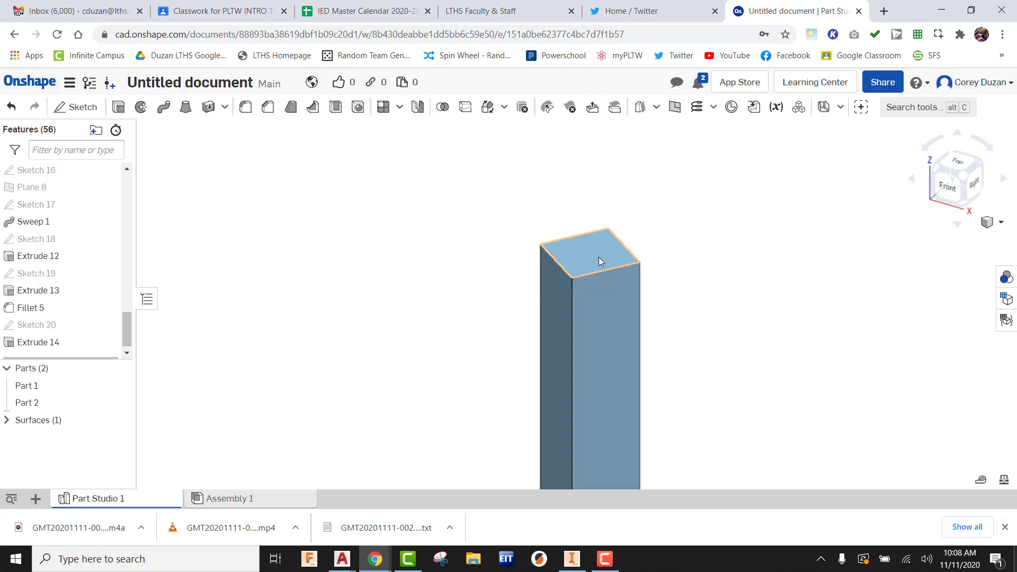
scroll(602, 261, "down", 5)
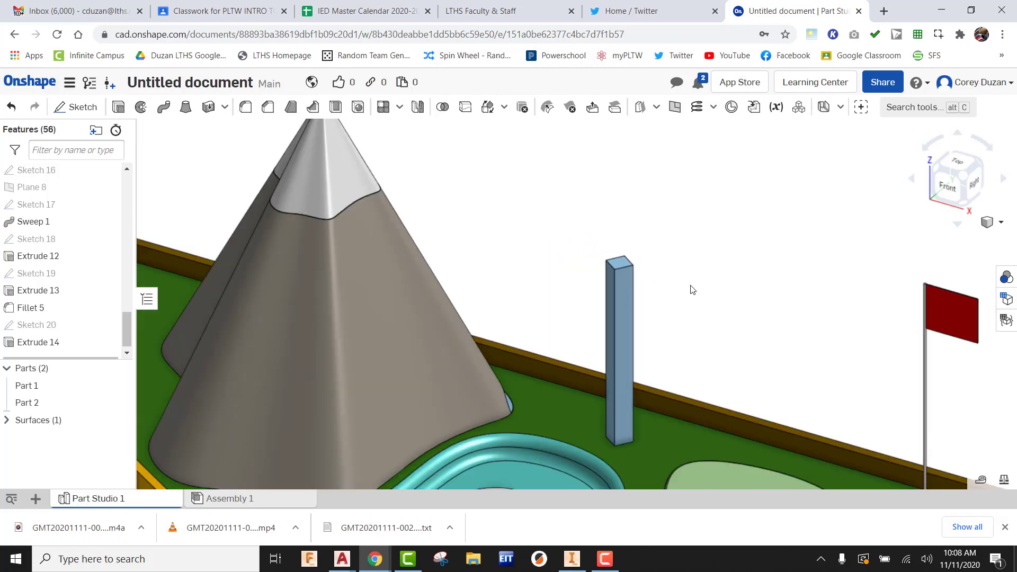
right_click_drag(706, 299, 641, 298)
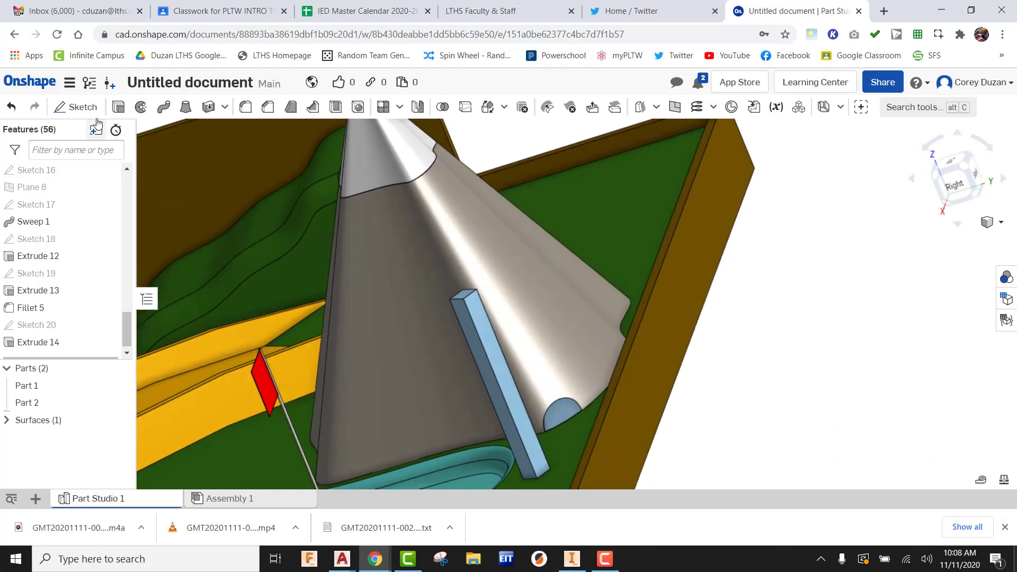
- Start Sketch 21 on the post's side face, viewed normal to the sketch plane
left_click(76, 107)
left_click(477, 307)
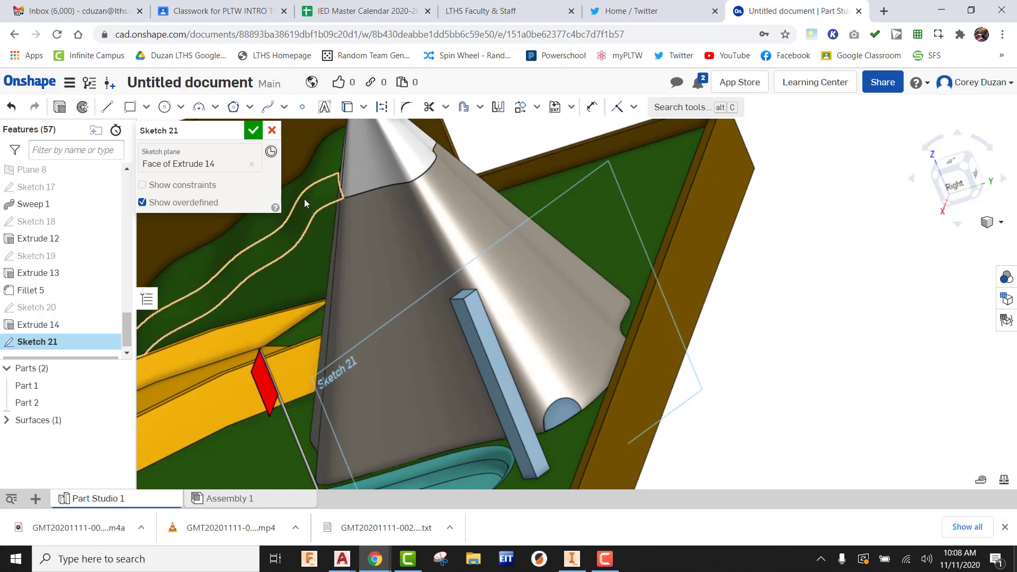
right_click(413, 248)
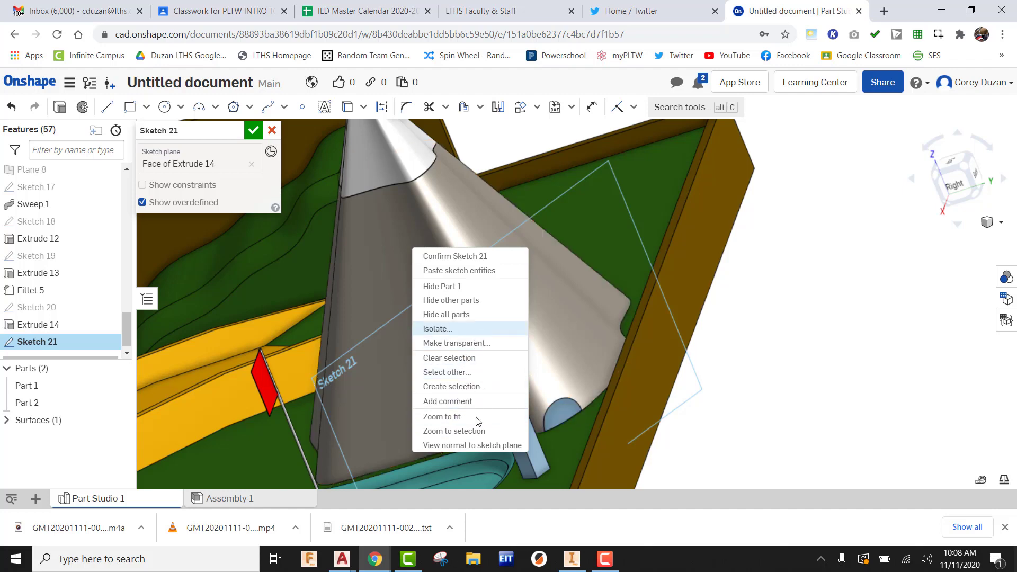
left_click(480, 447)
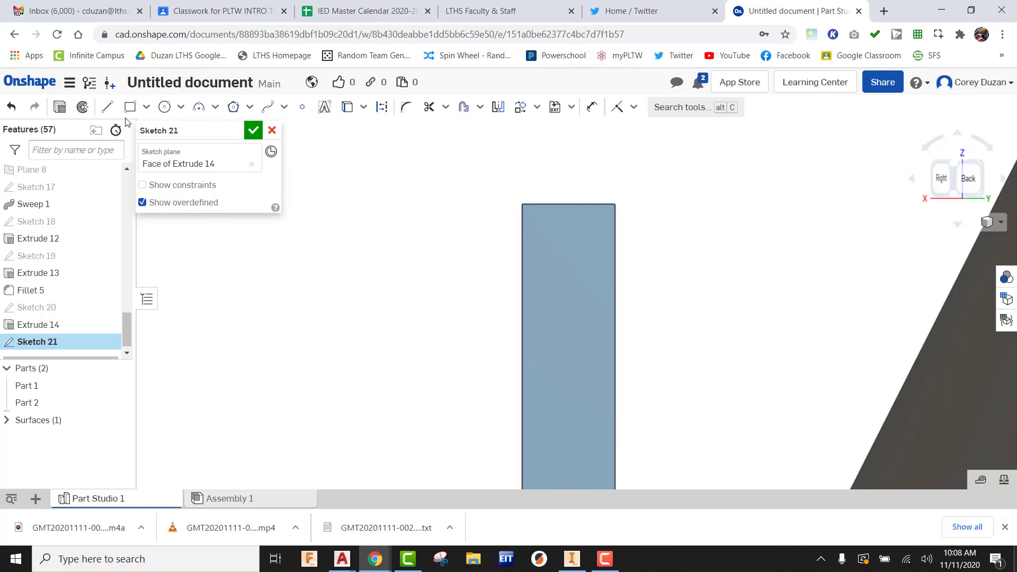
- Draw a closed triangle across the post's top corner and accept the sketch
left_click(107, 107)
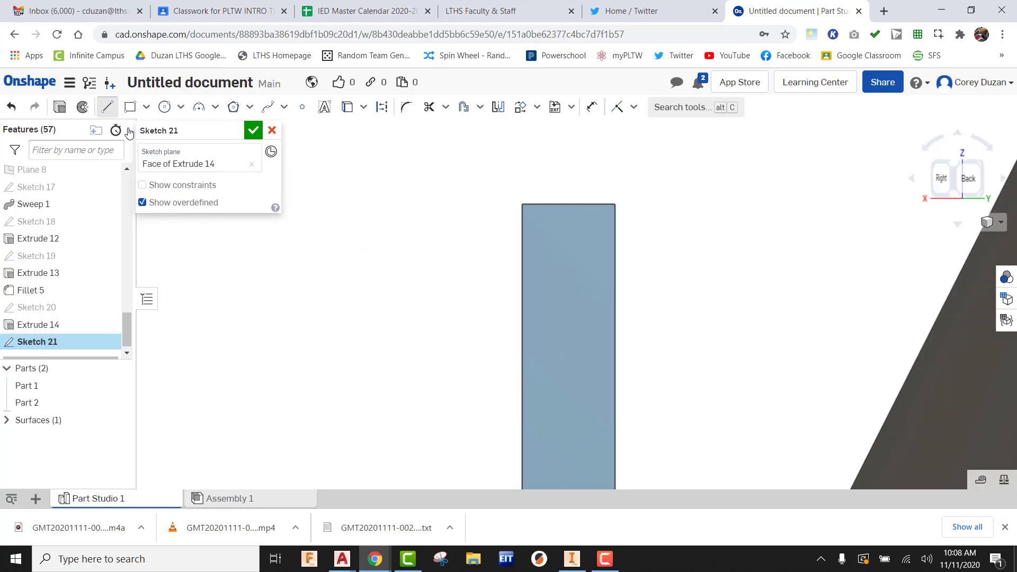
left_click(614, 204)
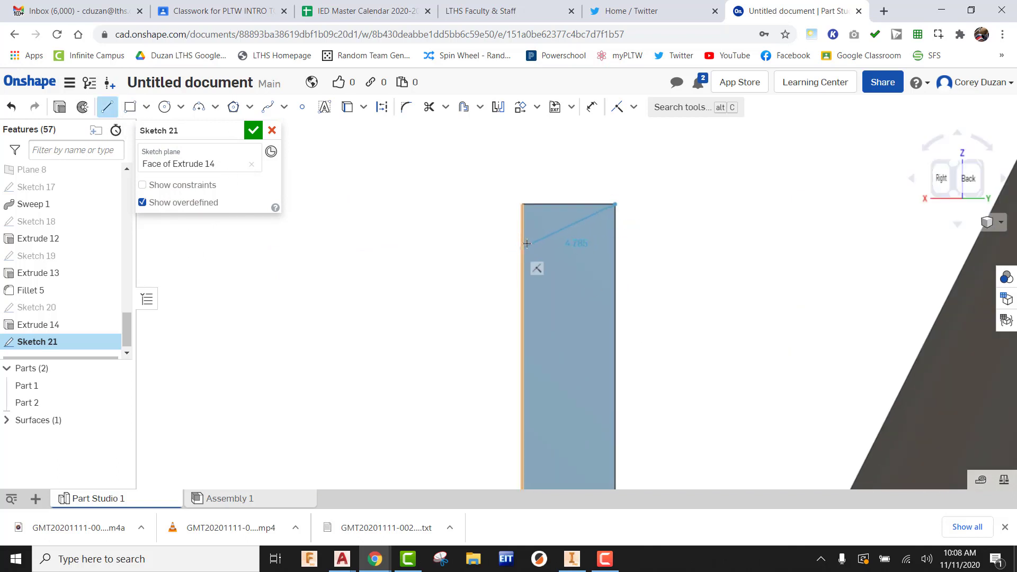
left_click(522, 243)
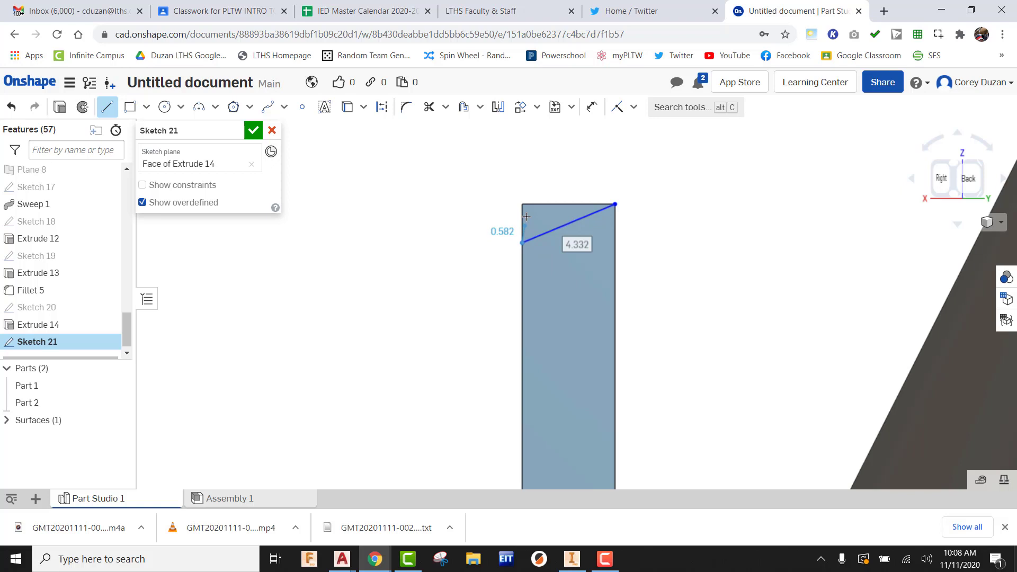
left_click(522, 205)
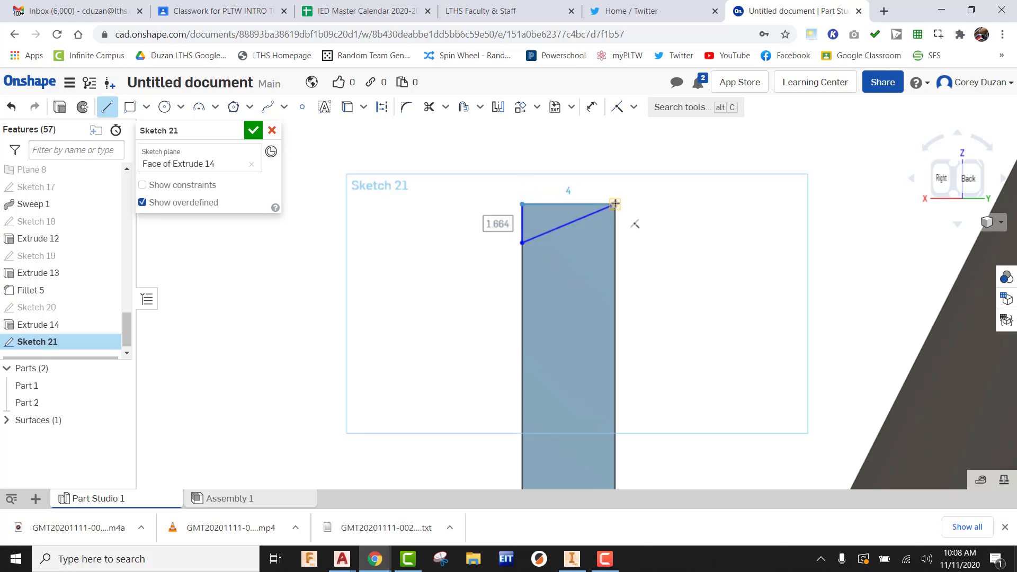
left_click(615, 204)
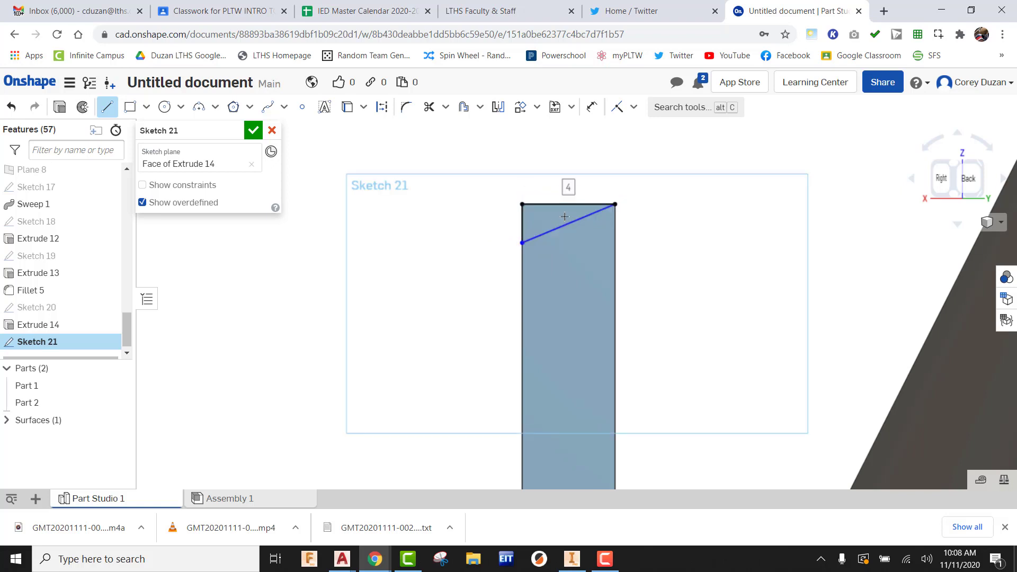
left_click(253, 130)
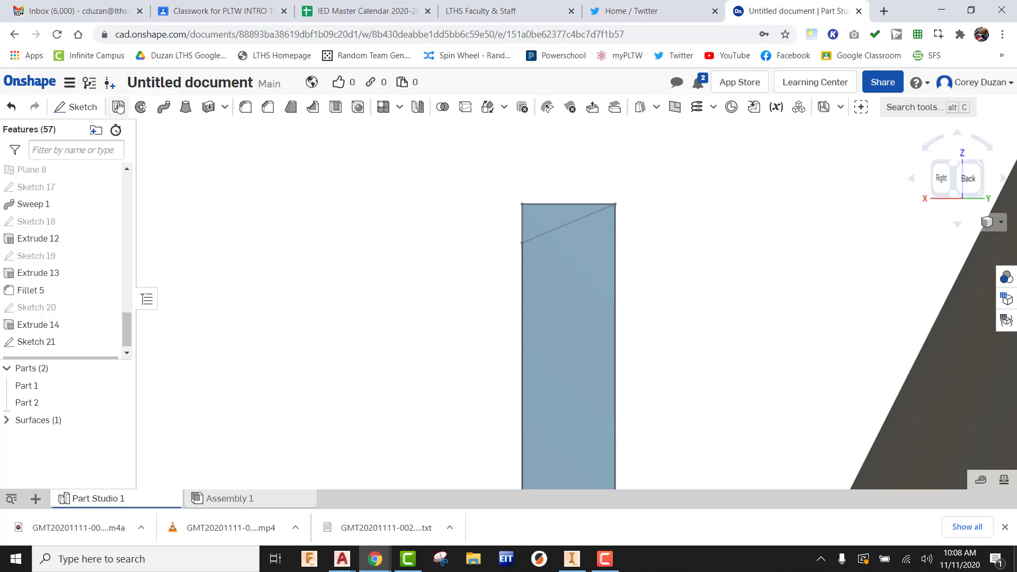
- Remove the triangle 4 deep as Extrude 15, then orbit to check the slanted top
left_click(118, 108)
left_click(550, 218)
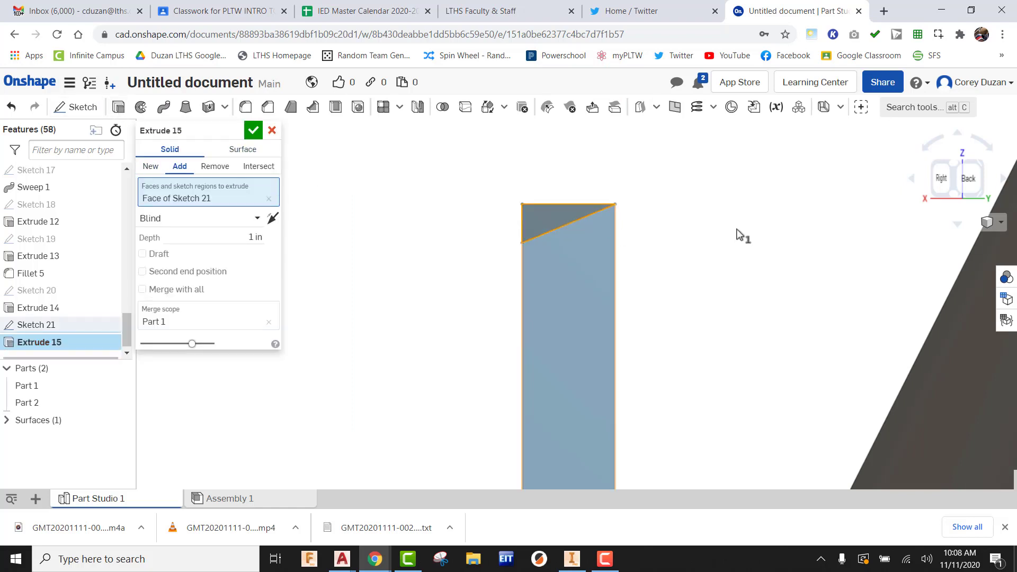
key("shift+7")
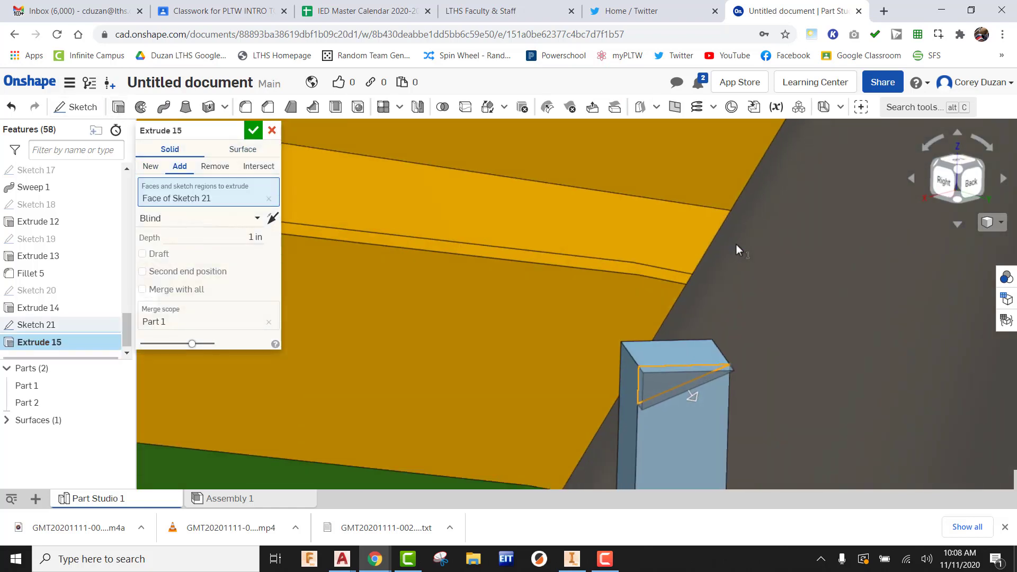
left_click(207, 168)
left_click(260, 241)
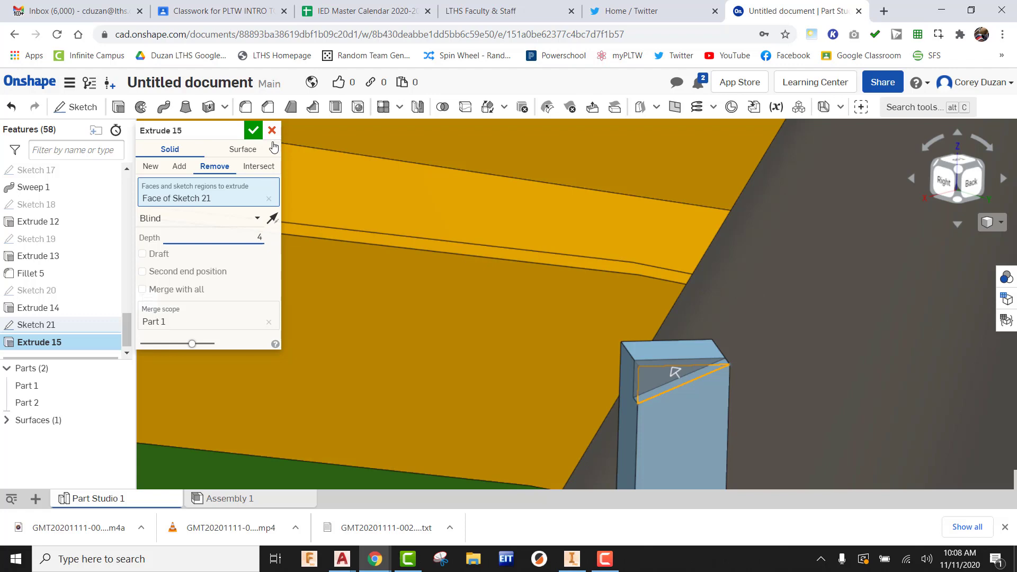
left_click(253, 130)
scroll(526, 204, "up", 5)
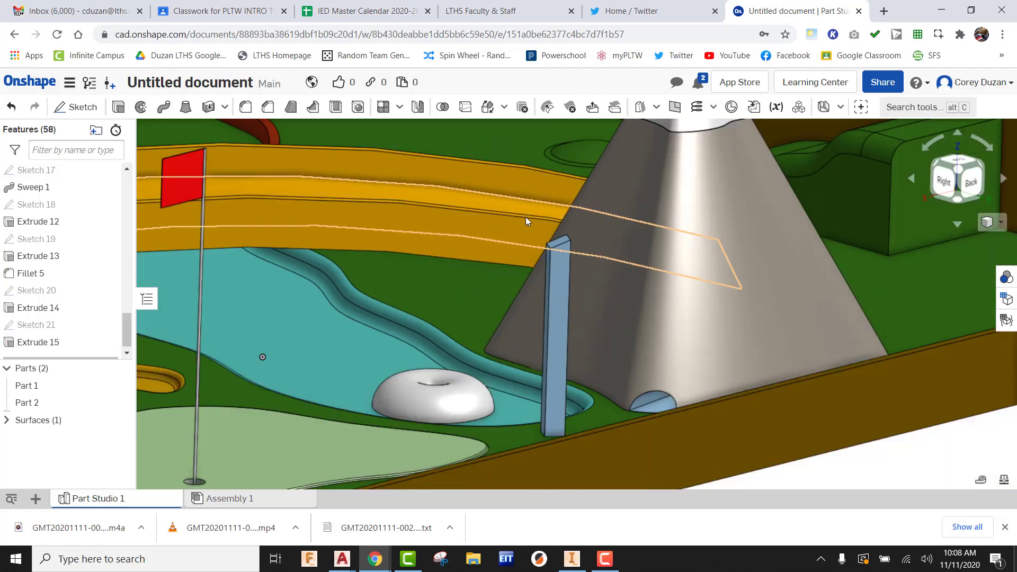
right_click_drag(526, 217, 522, 306)
scroll(716, 280, "down", 5)
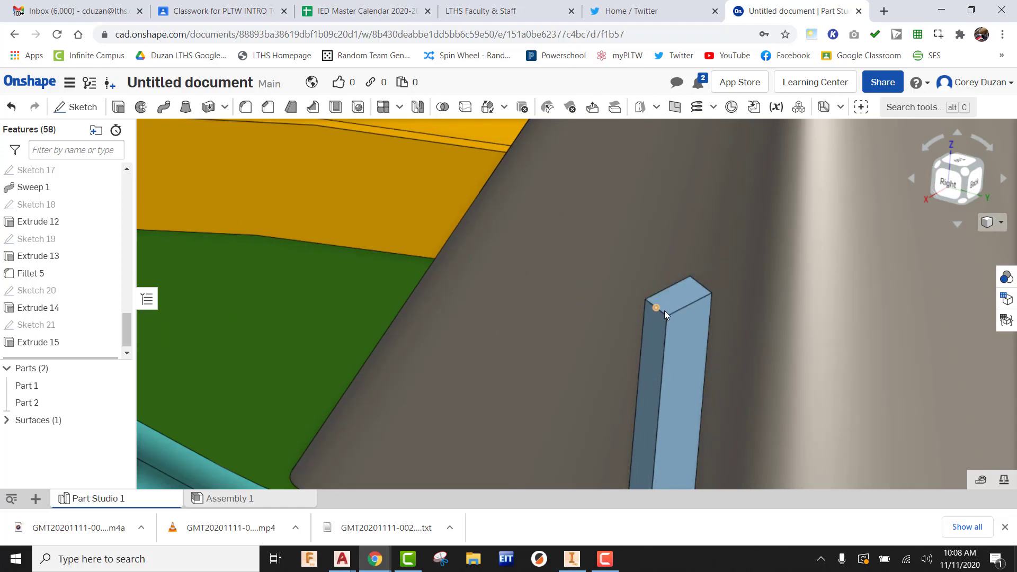
- Start Sketch 22 on the post's sloped top face, viewed normal to the plane
left_click(84, 111)
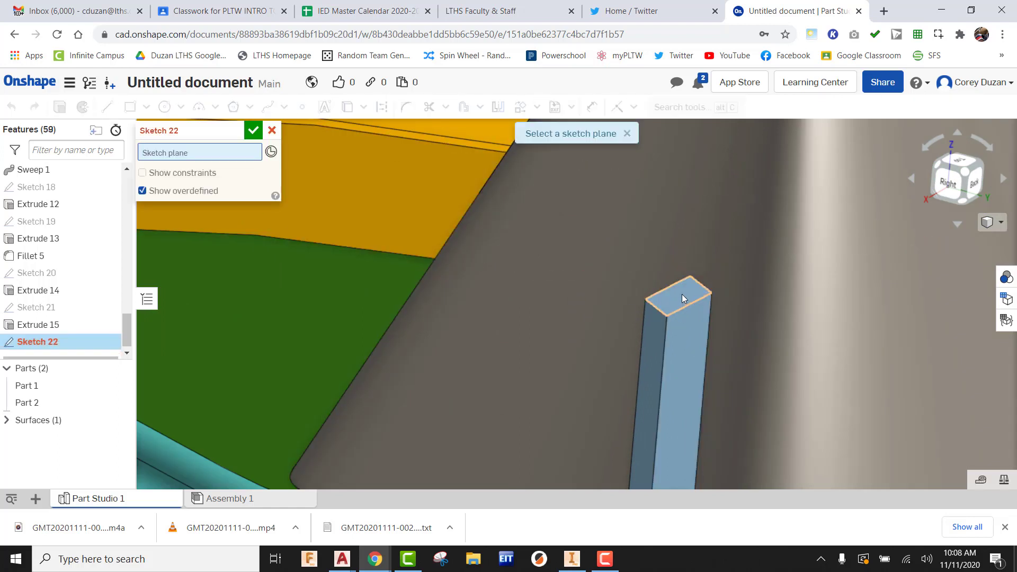
left_click(668, 297)
right_click(472, 303)
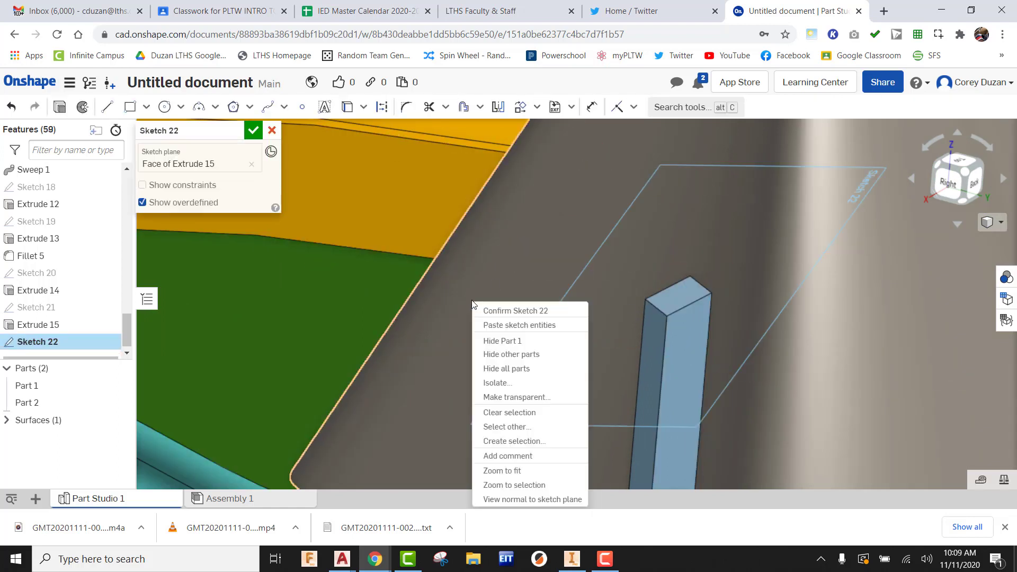
left_click(504, 500)
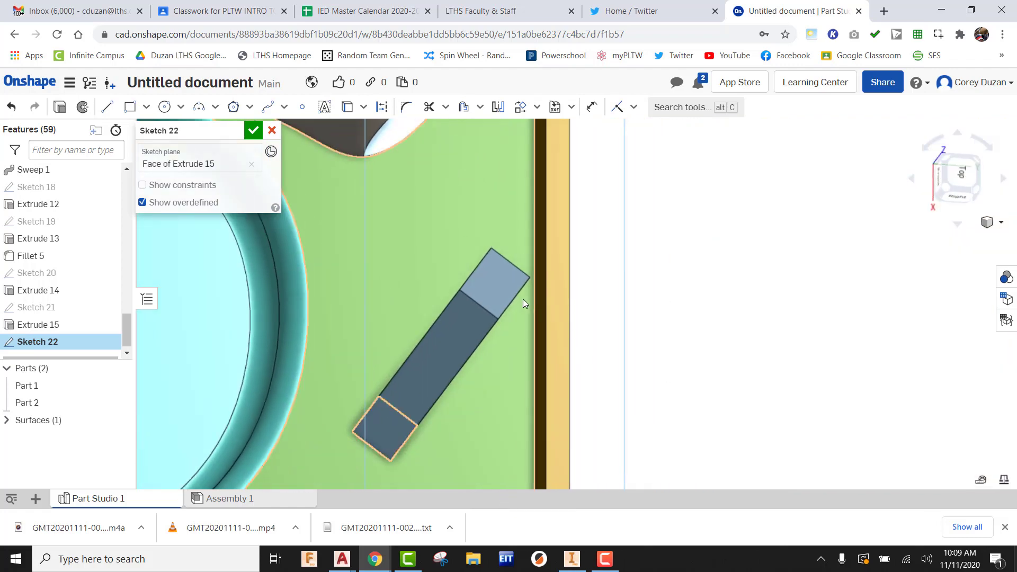
scroll(523, 299, "up", 3)
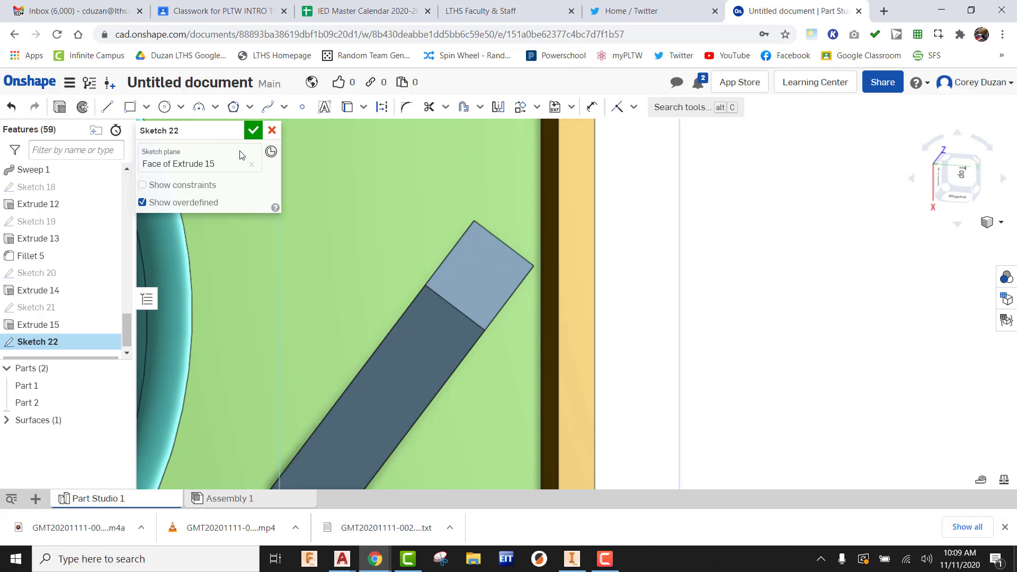
- Draw a center-point rectangle on the post top, dimensioned 12 by 15
left_click(147, 107)
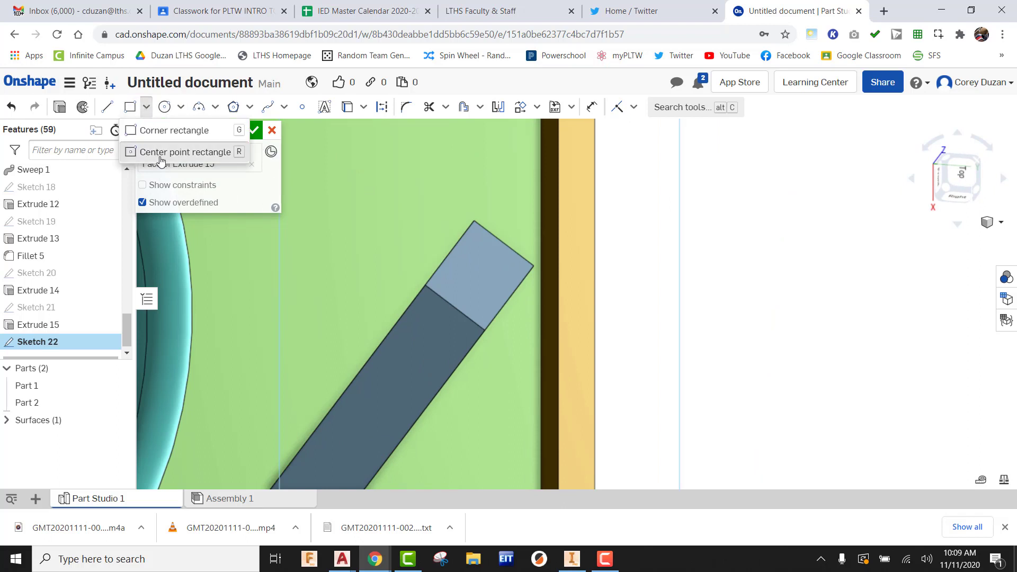
left_click(178, 150)
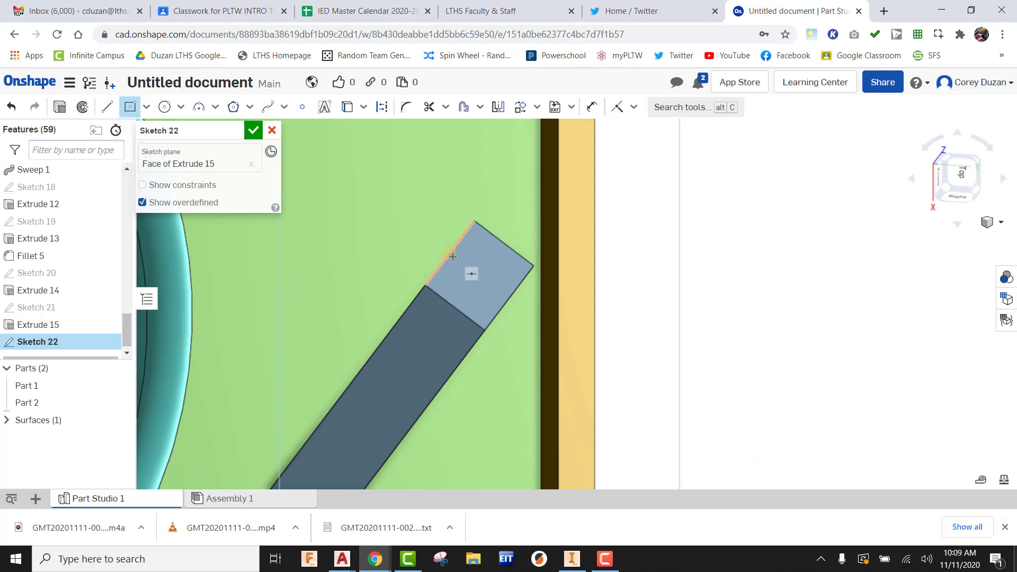
left_click(478, 274)
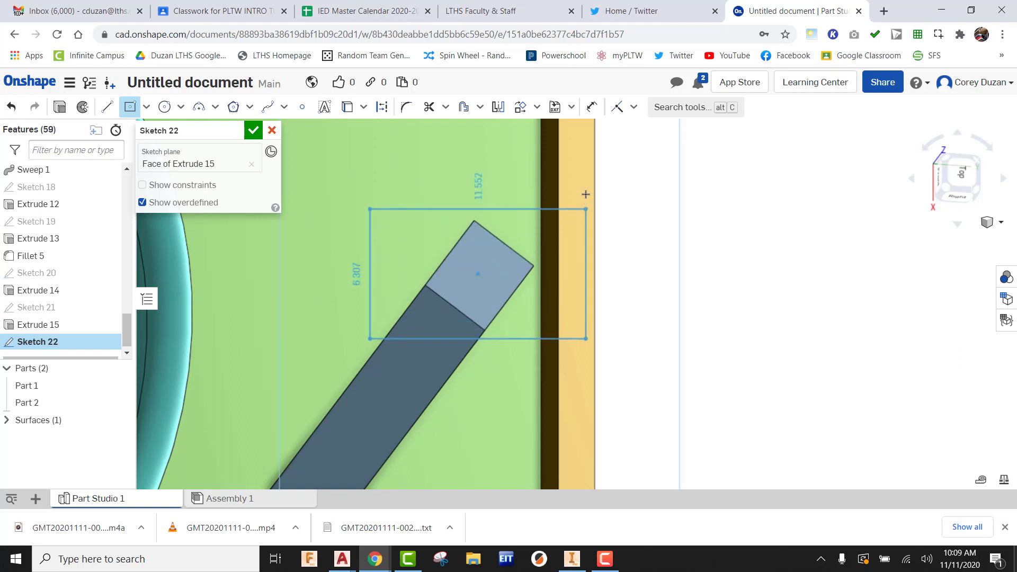
left_click(615, 183)
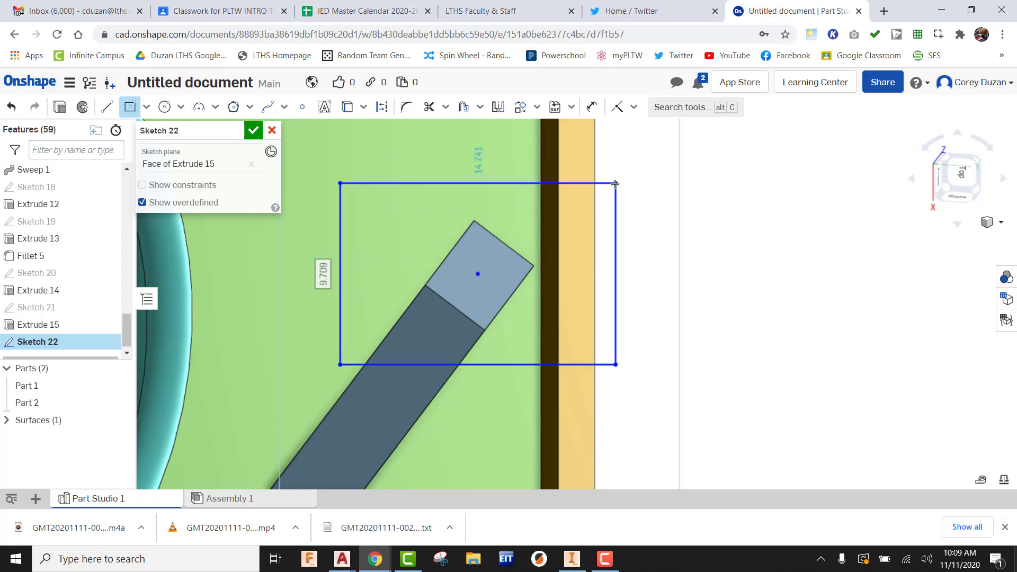
type("12")
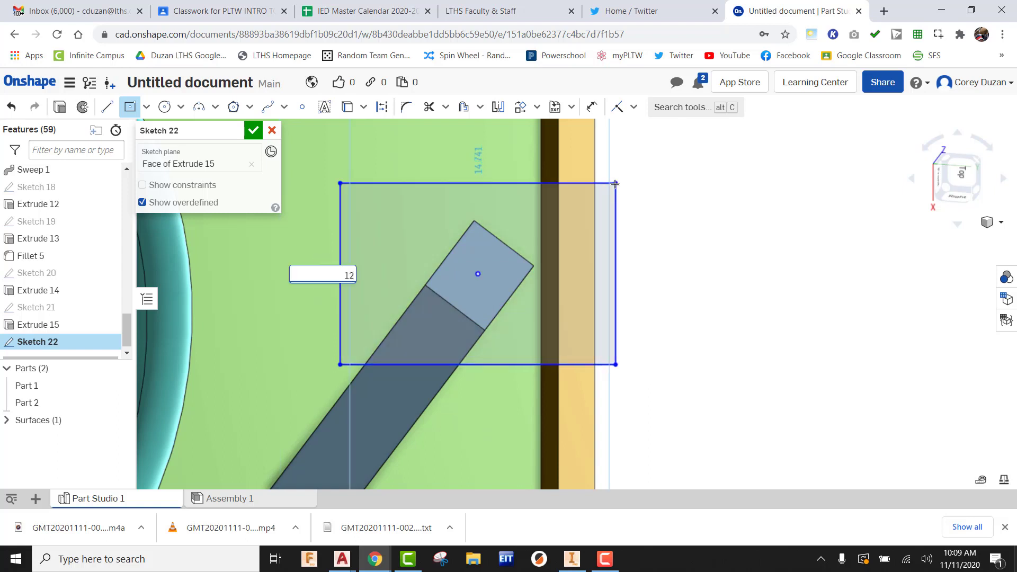
key("Return")
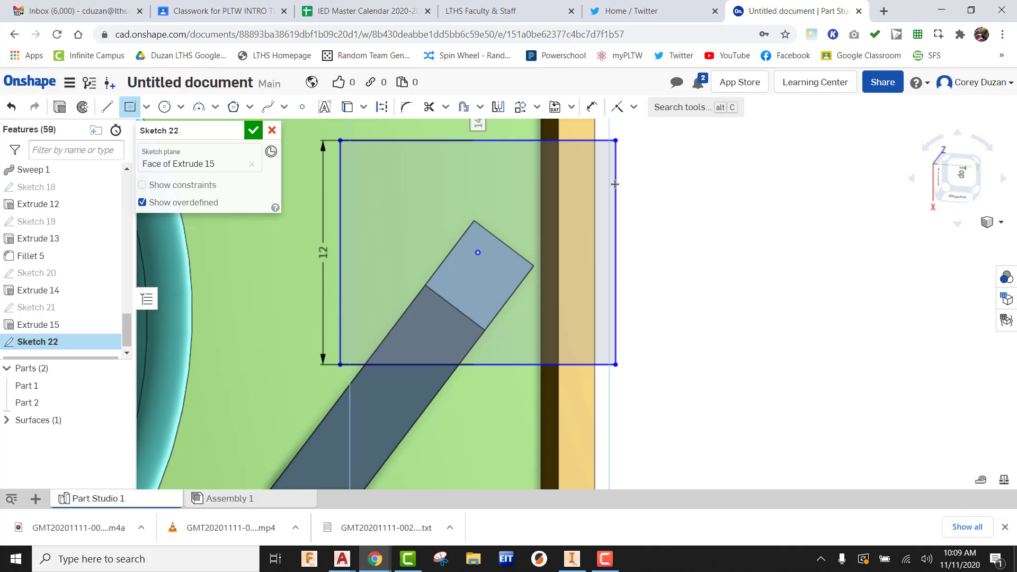
type("15")
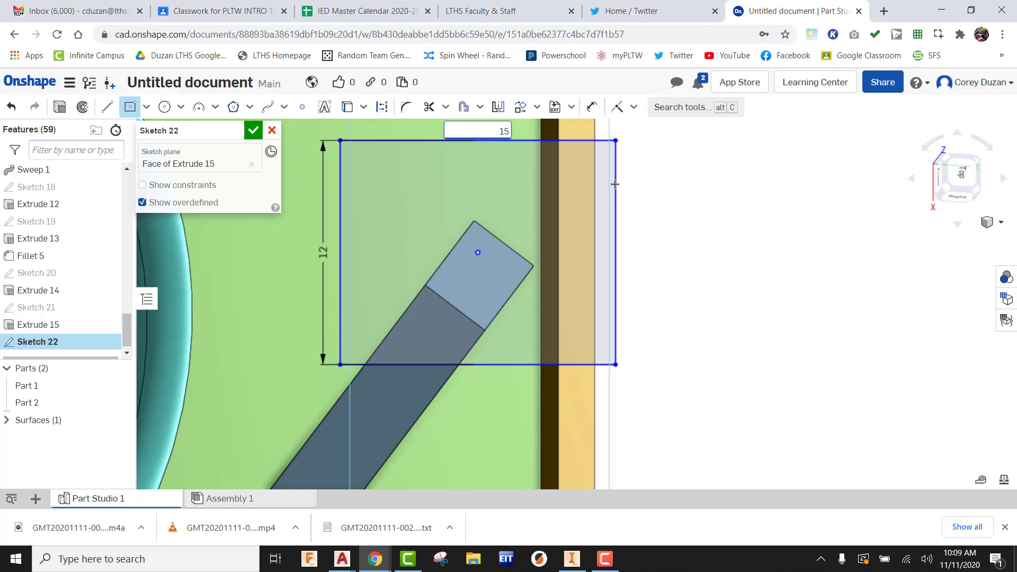
key("Return")
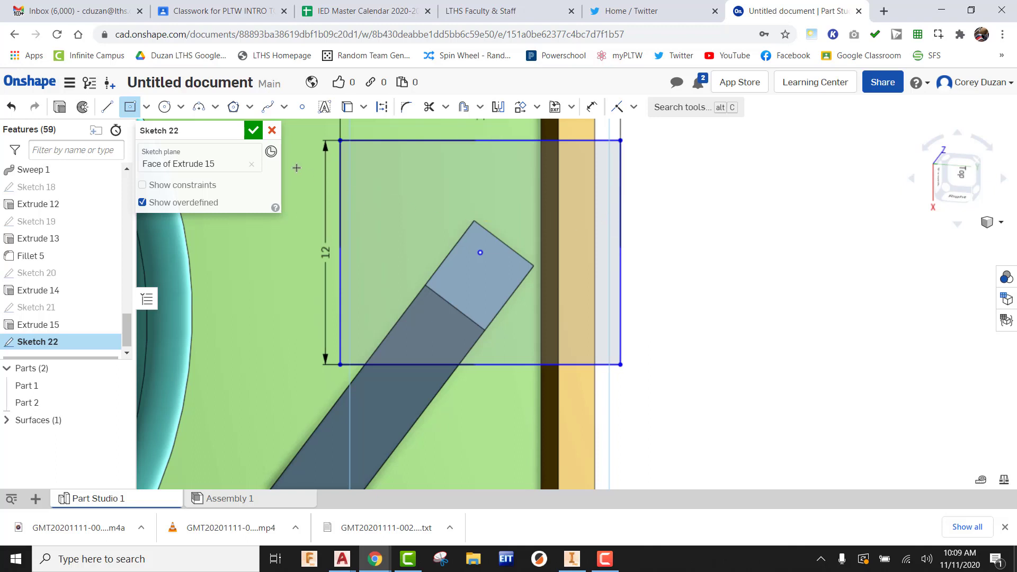
scroll(415, 213, "down", 4)
- Select the rectangle and post-top square with Transform, move the pivot, and accept Sketch 22
left_click(520, 107)
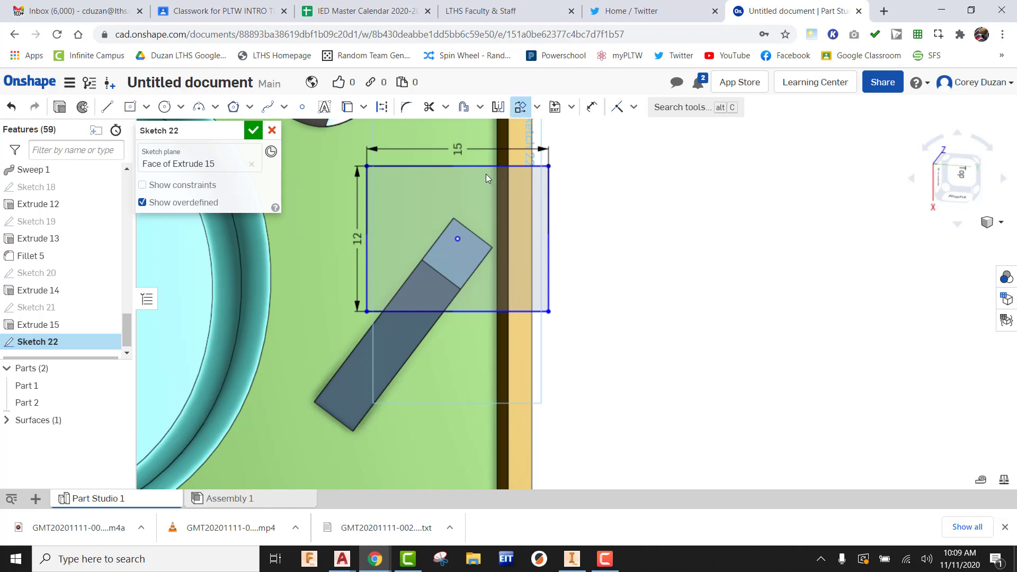
mouse_move(327, 140)
left_mouse_down()
mouse_move(623, 363)
mouse_move(623, 379)
left_mouse_up()
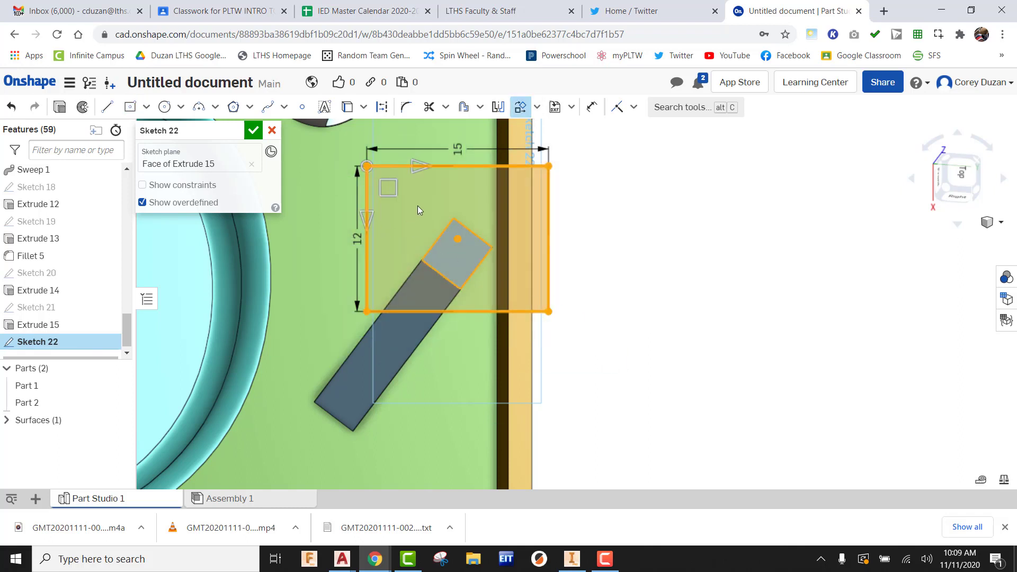
middle_click_drag(445, 239, 416, 256)
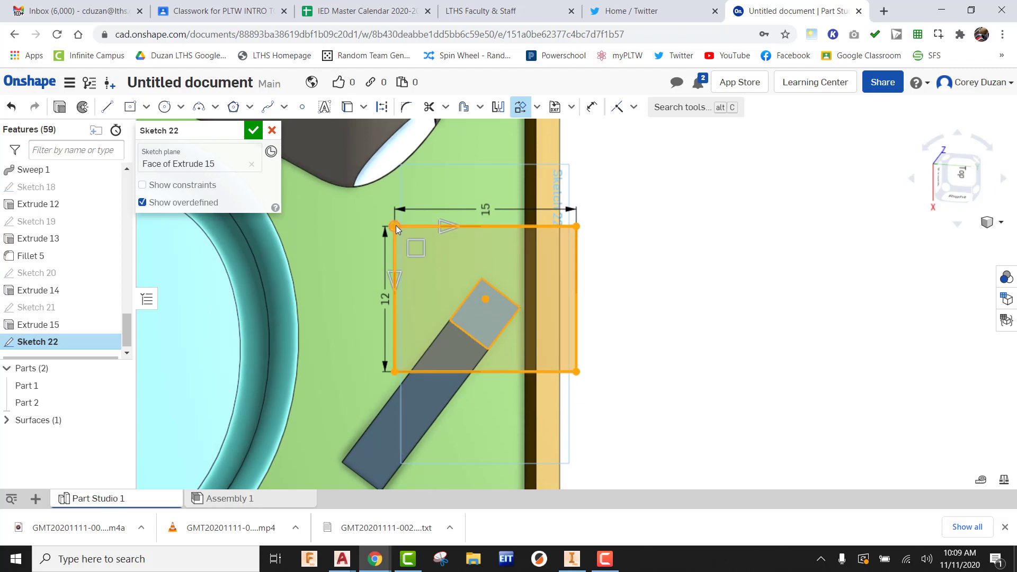
mouse_move(395, 225)
left_mouse_down()
mouse_move(449, 217)
mouse_move(476, 256)
left_mouse_up()
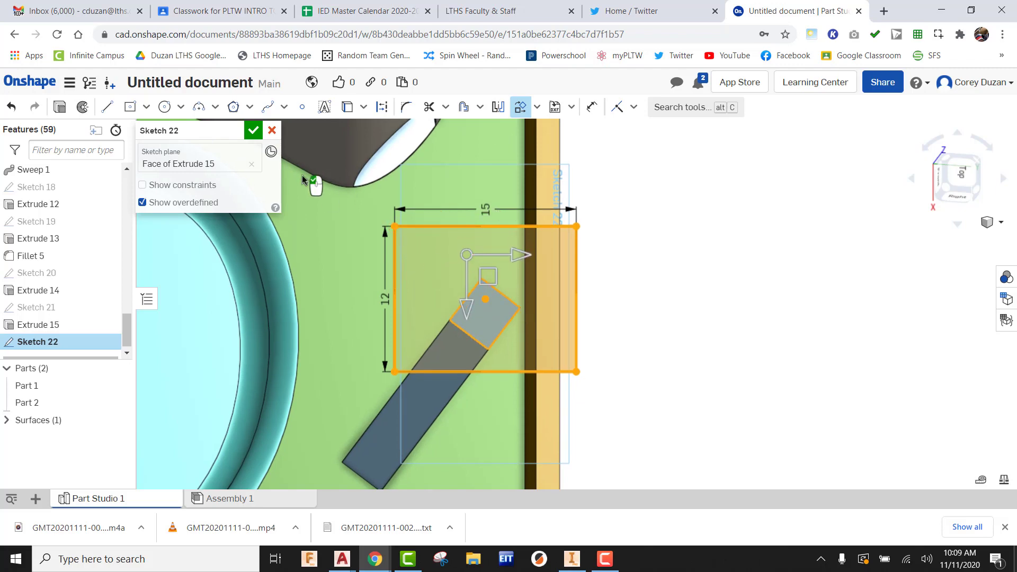
left_click(252, 131)
- Start and cancel a Transform feature, then open Sketch 22's options to edit it
scroll(406, 231, "down", 5)
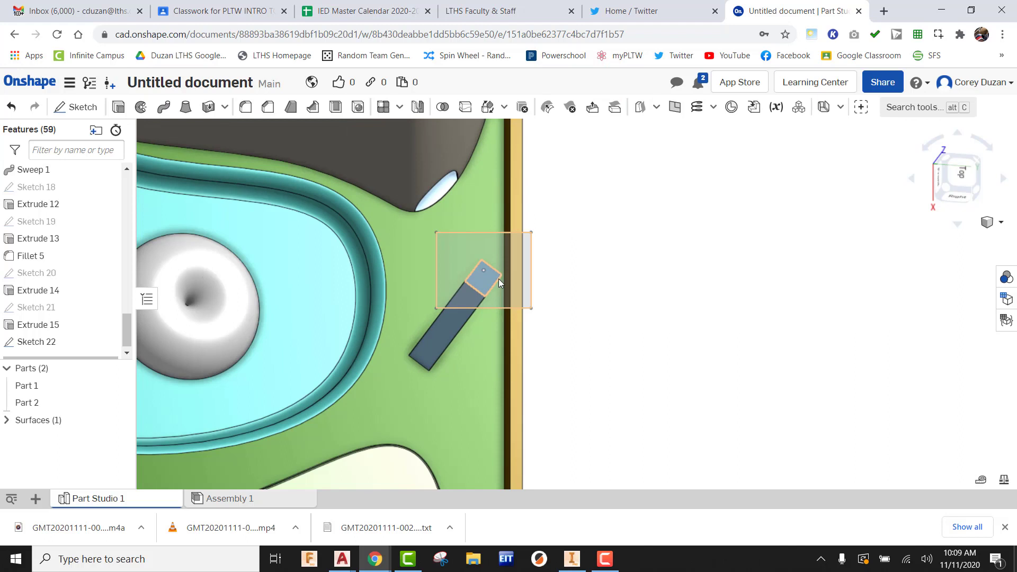
scroll(508, 266, "up", 2)
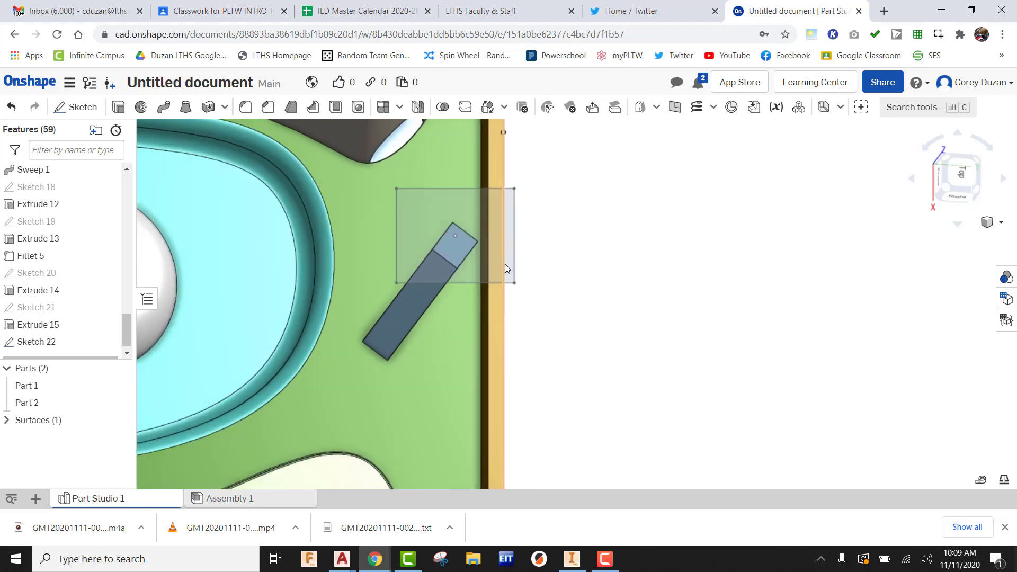
left_click(488, 106)
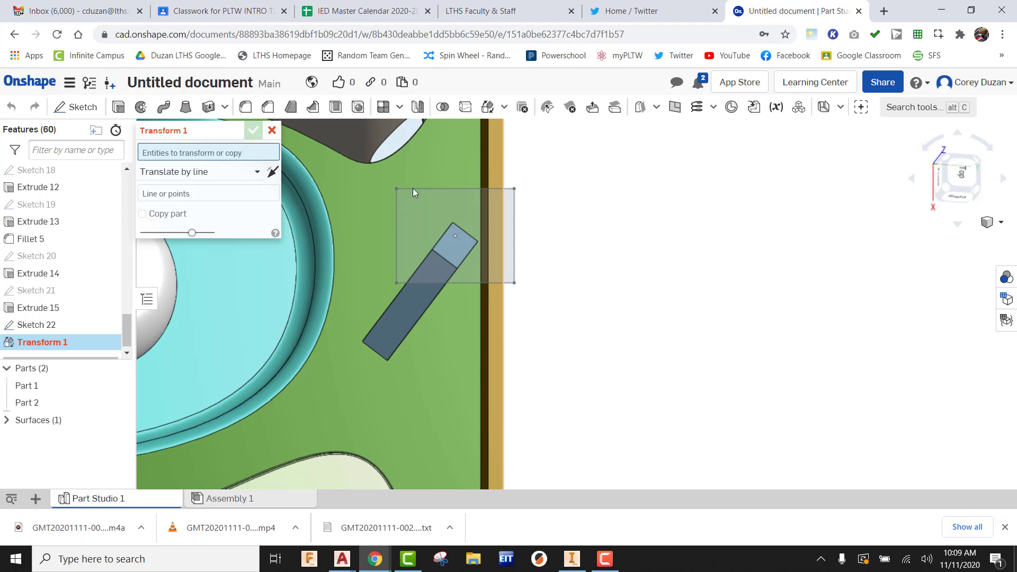
left_click(271, 131)
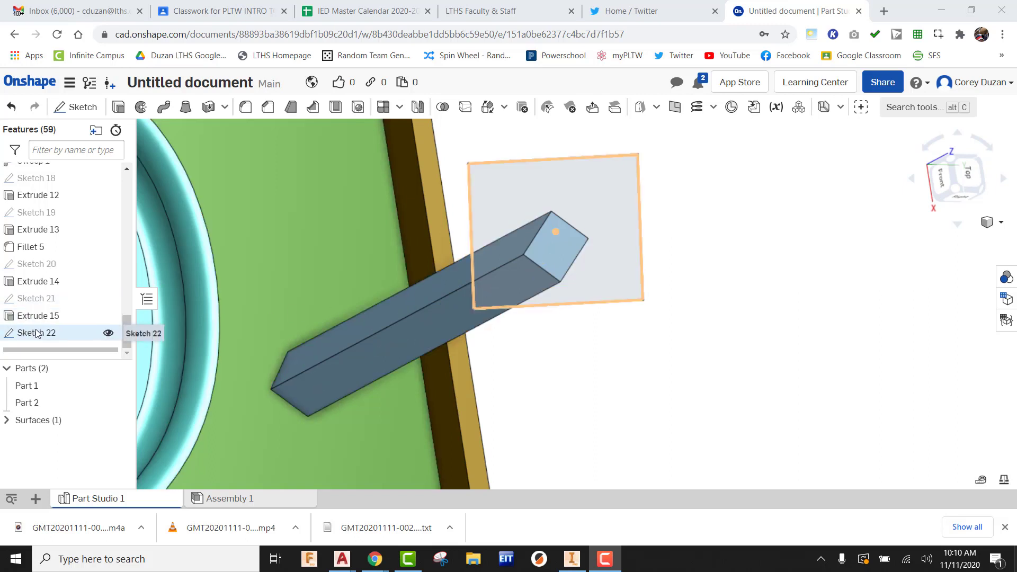
right_click(39, 333)
left_click(63, 106)
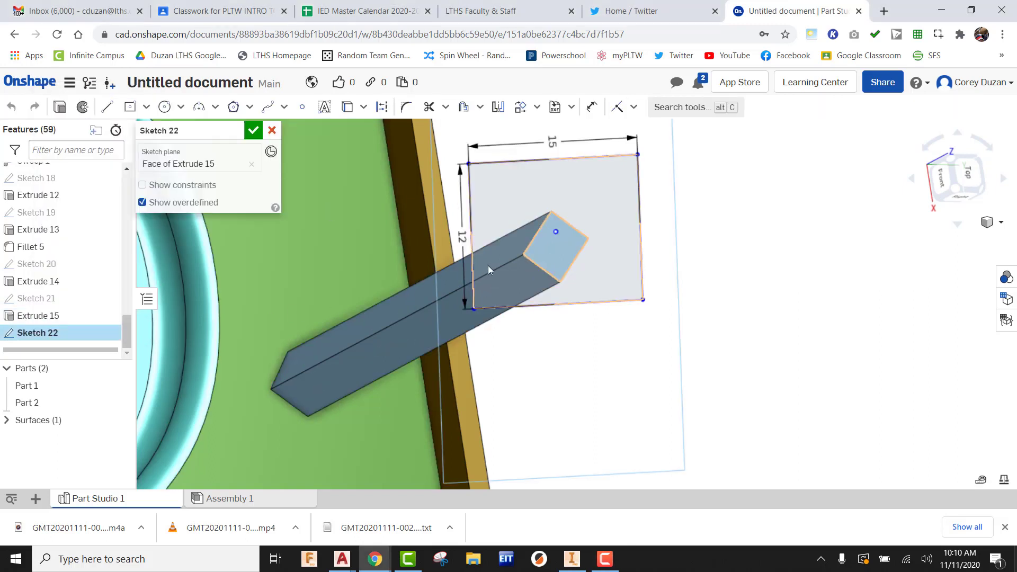
right_click(414, 243)
left_click(471, 478)
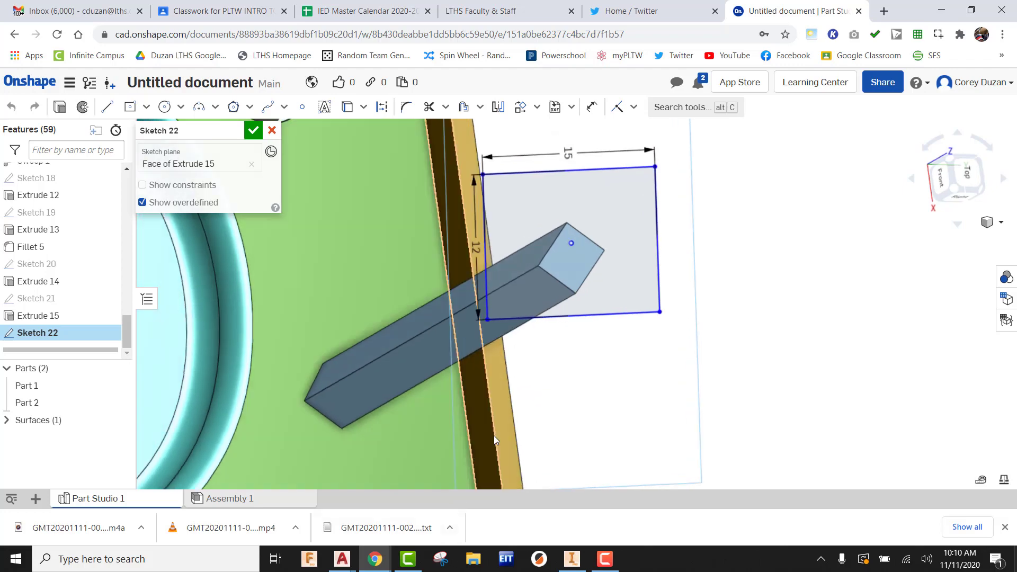
left_click(520, 106)
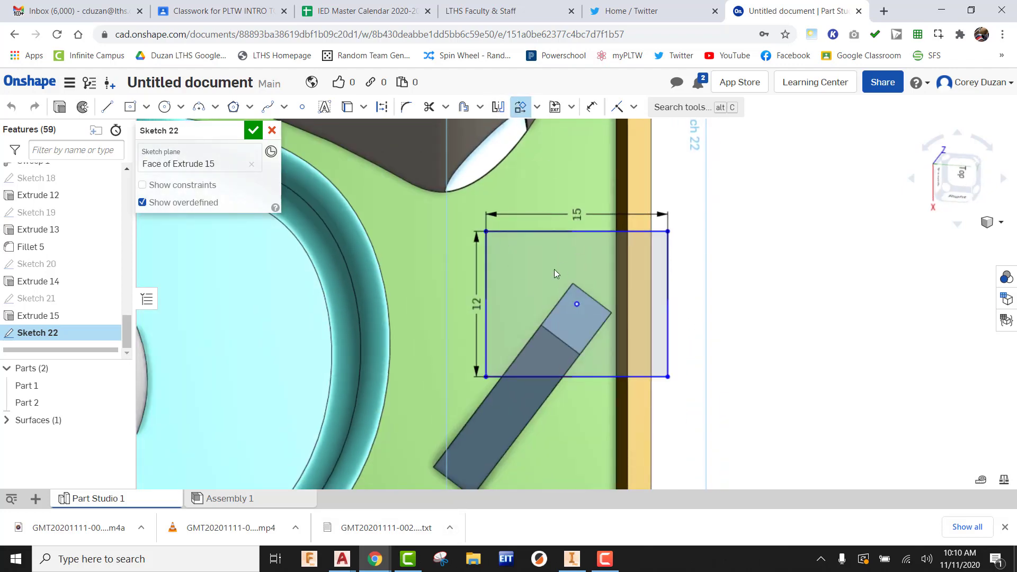
mouse_move(450, 209)
left_mouse_down()
mouse_move(644, 383)
mouse_move(741, 452)
mouse_move(731, 429)
left_mouse_up()
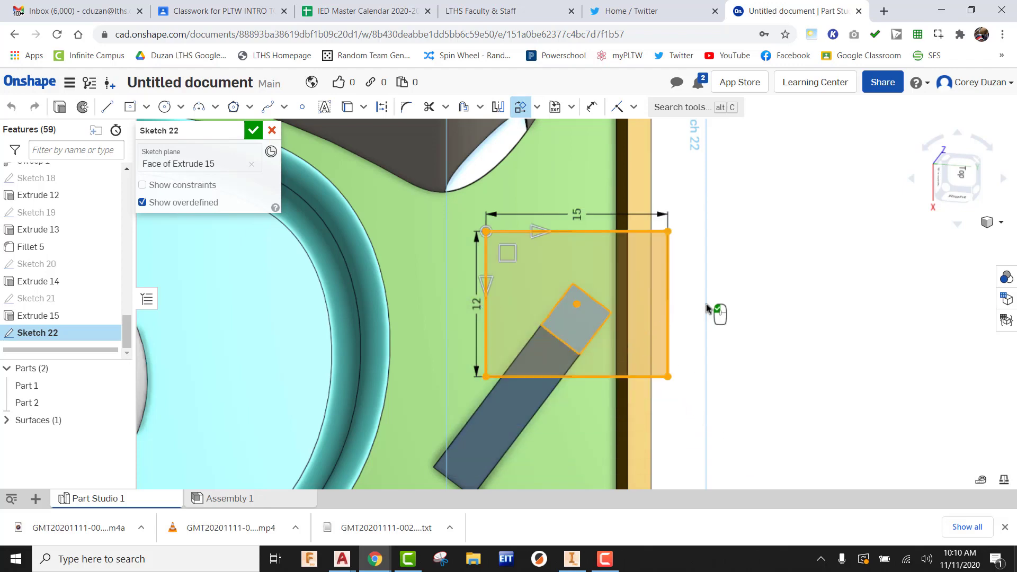
mouse_move(707, 307)
right_mouse_down()
mouse_move(692, 300)
mouse_move(710, 302)
right_mouse_up()
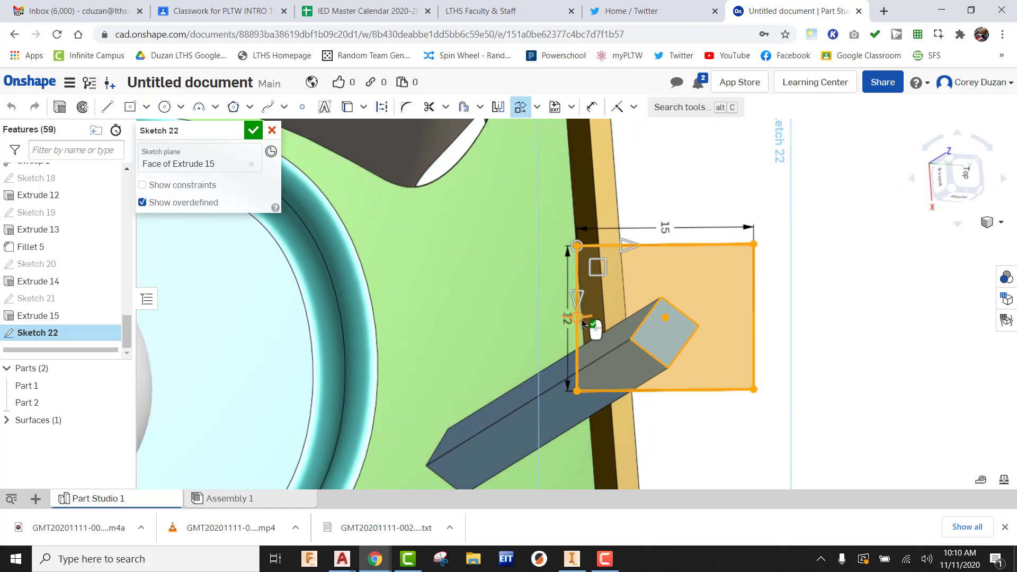
left_click_drag(583, 319, 542, 315)
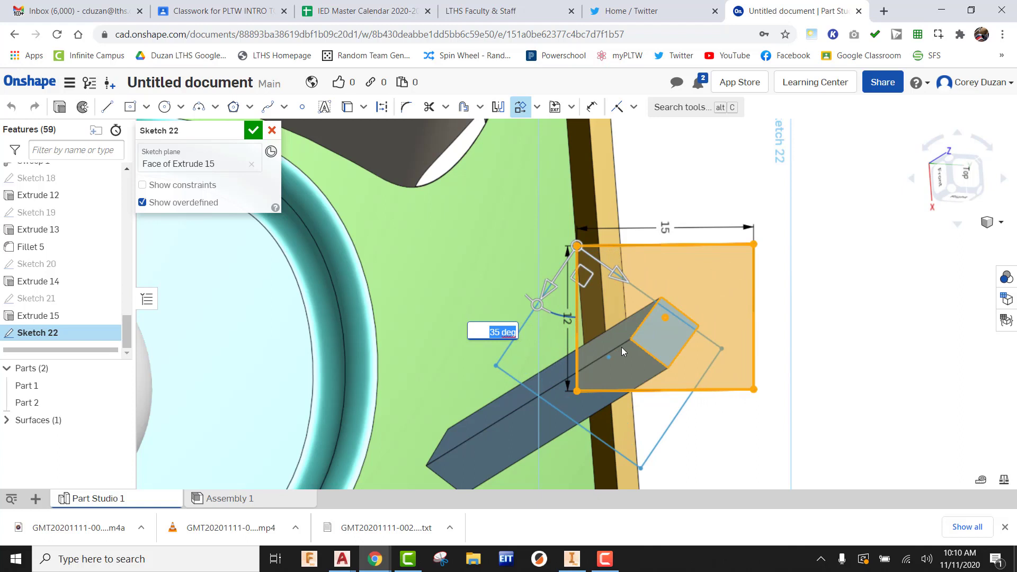
mouse_move(741, 386)
middle_mouse_down()
mouse_move(704, 329)
mouse_move(517, 247)
middle_mouse_up()
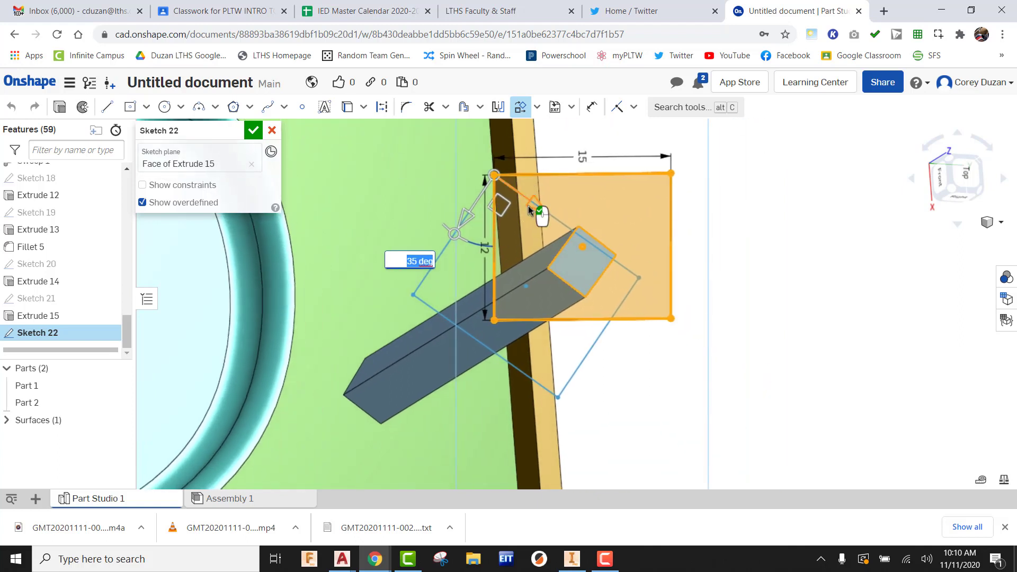
left_click_drag(530, 206, 538, 214)
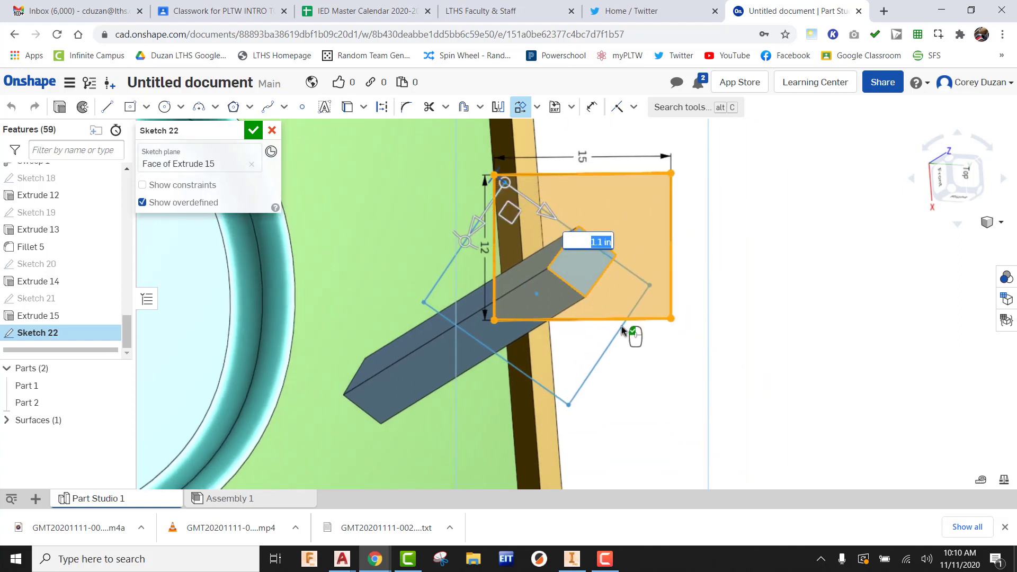
middle_click_drag(599, 289, 517, 291)
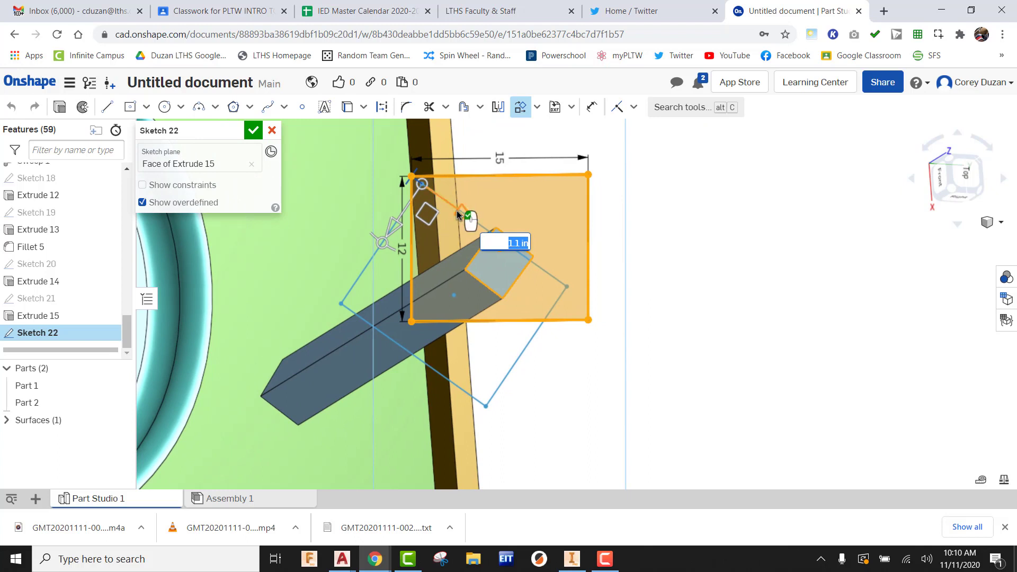
left_click_drag(458, 215, 463, 224)
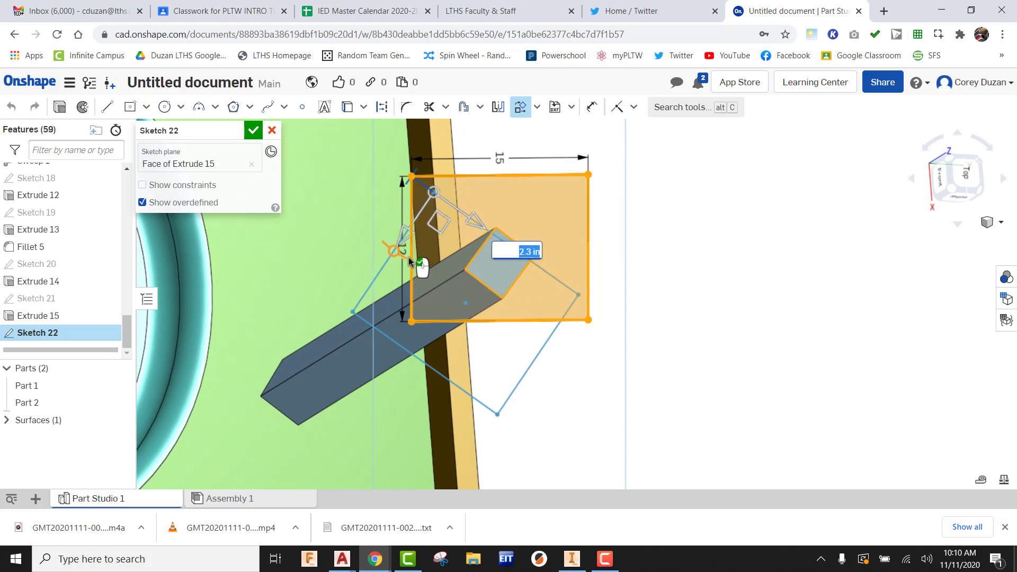
left_click_drag(404, 246, 451, 237)
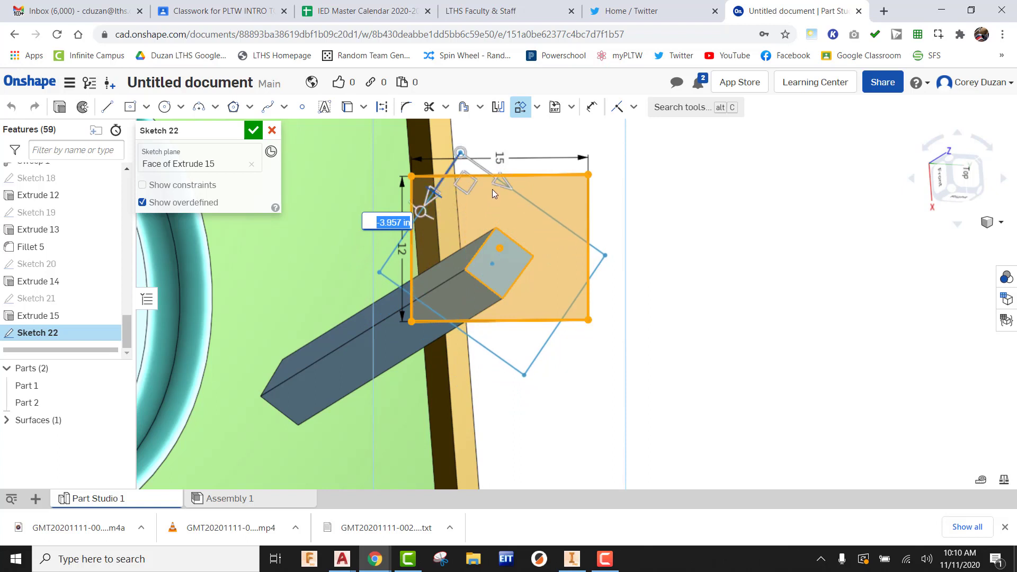
left_click_drag(505, 186, 510, 191)
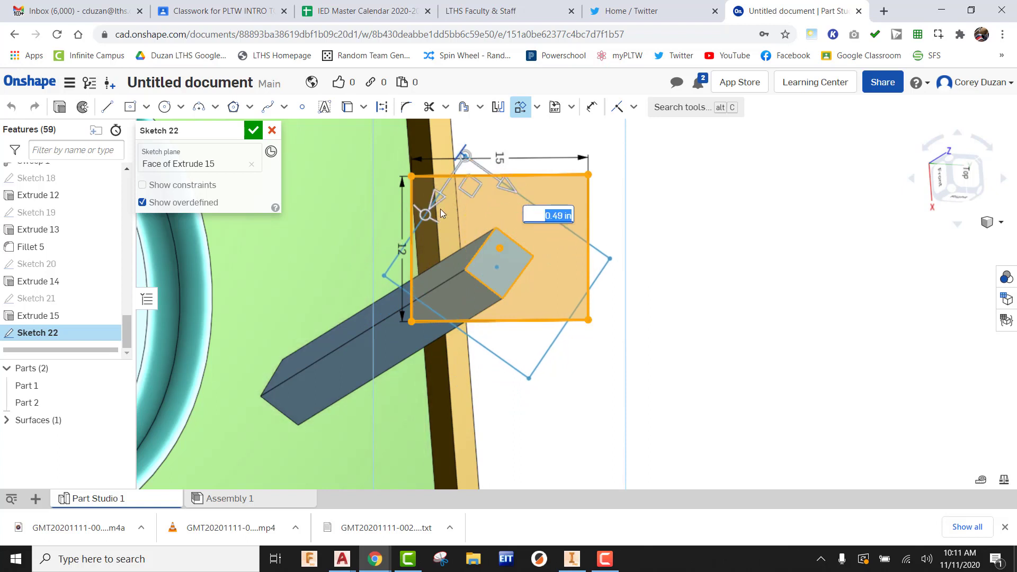
left_click_drag(438, 206, 442, 198)
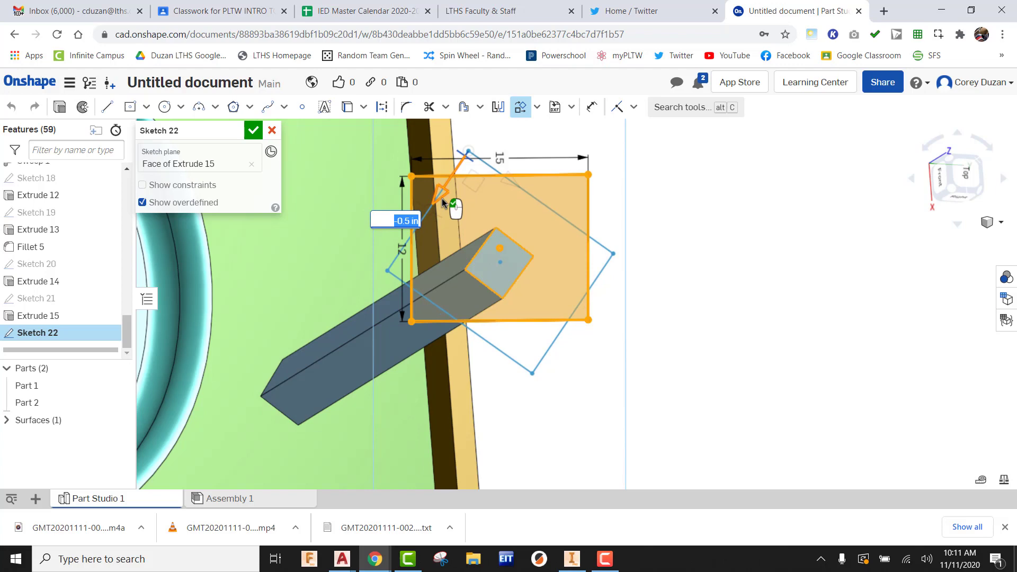
left_click(253, 130)
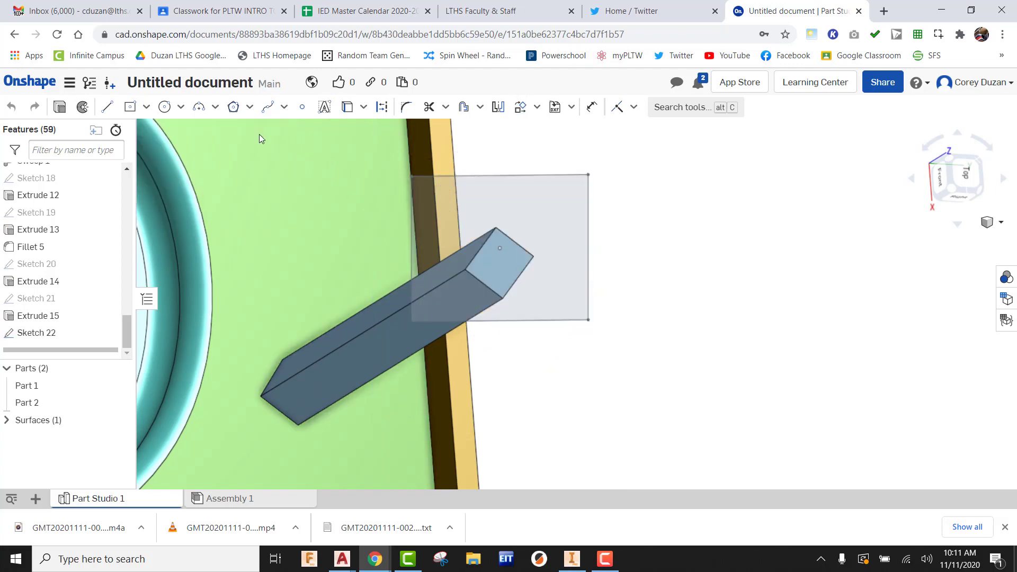
- Extrude the rectangle and post-top regions 0.75 in with Add as Extrude 16
right_click_drag(625, 268, 654, 286)
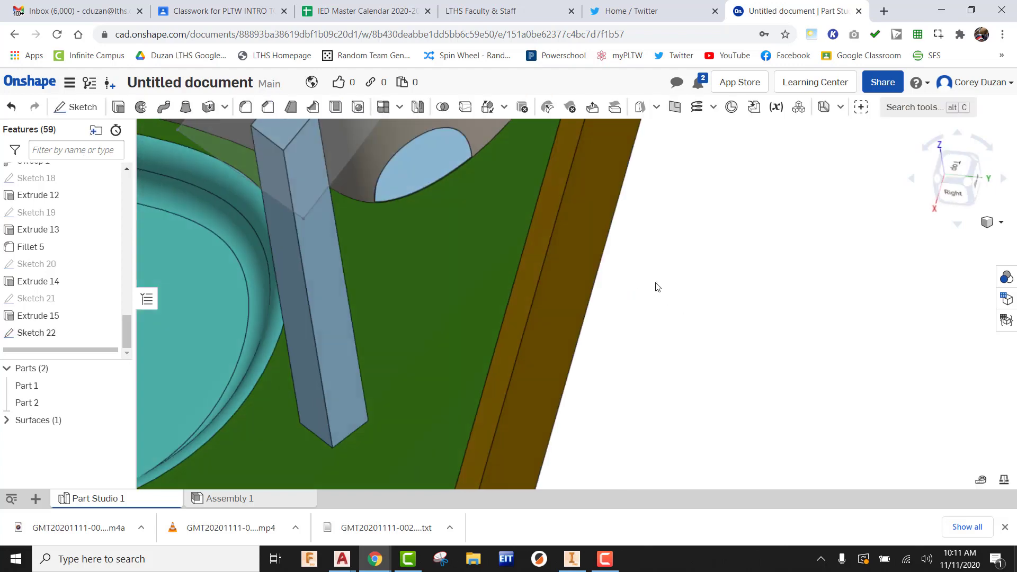
scroll(652, 286, "up", 5)
scroll(639, 312, "down", 5)
scroll(710, 122, "up", 2)
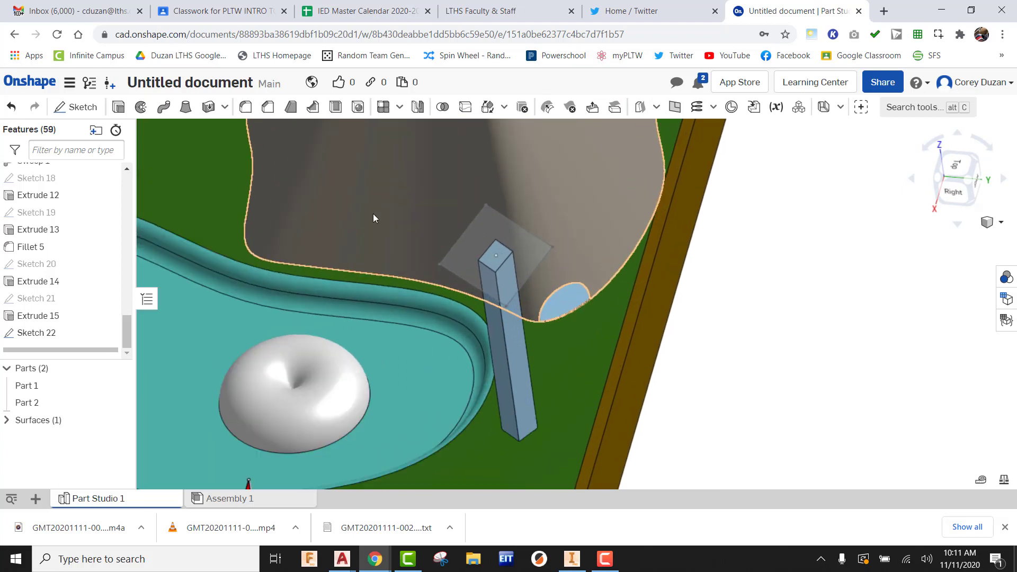
left_click(118, 107)
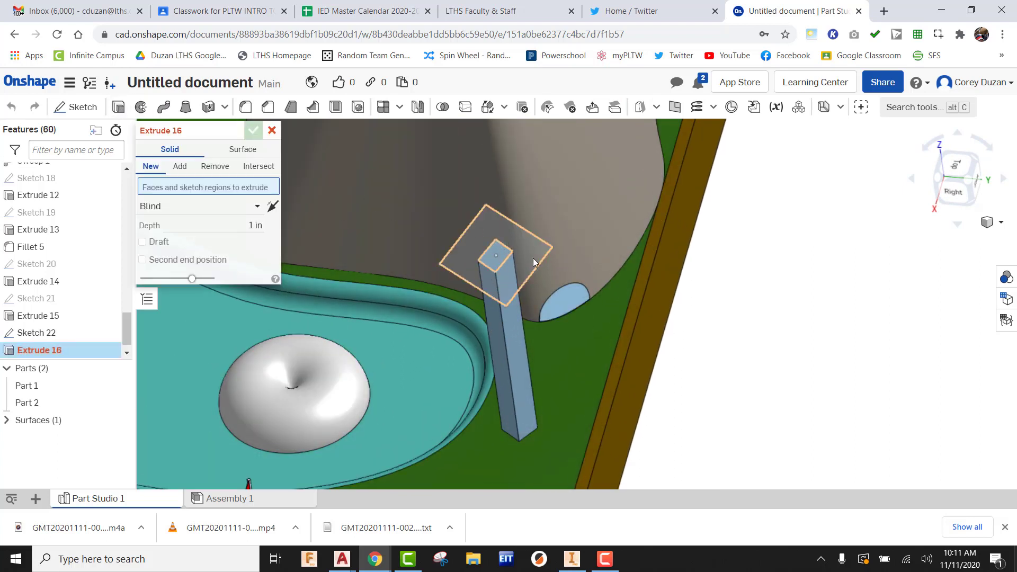
left_click(532, 258)
scroll(503, 254, "up", 3)
left_click(497, 255)
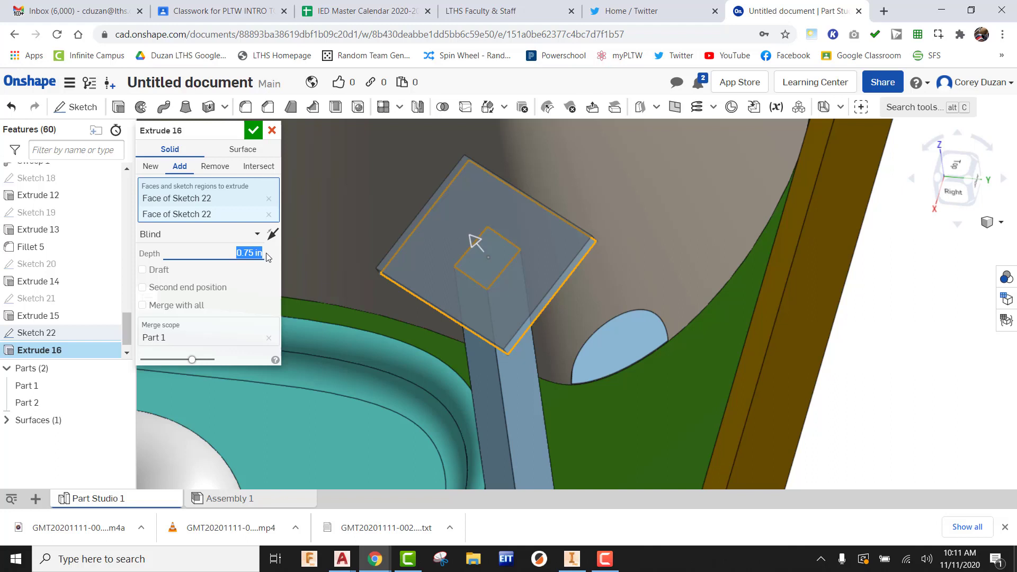
left_click(254, 132)
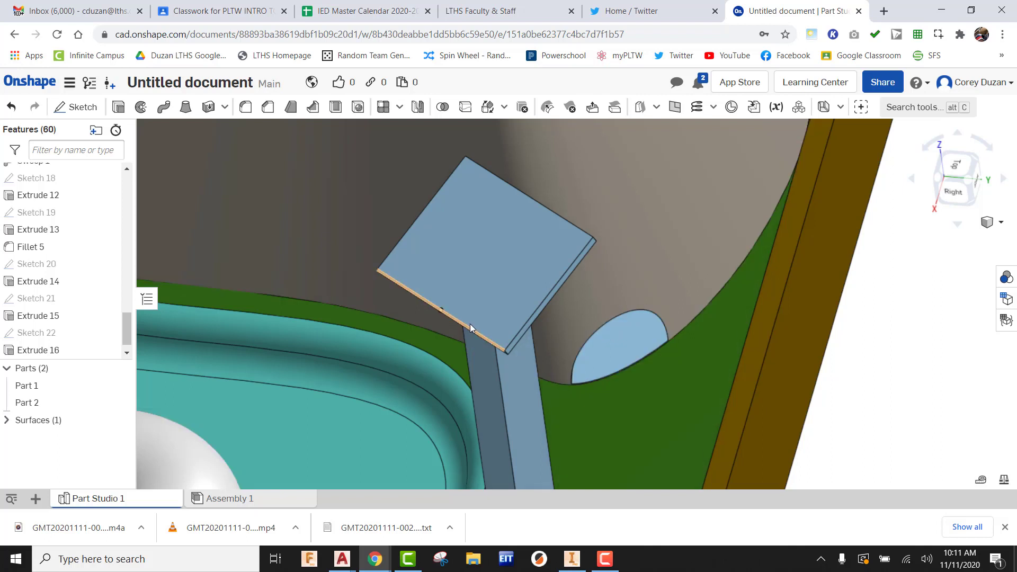
- Start Sketch 23 on the board's face, viewed normal to the sketch plane
scroll(507, 246, "down", 5)
scroll(535, 275, "up", 5)
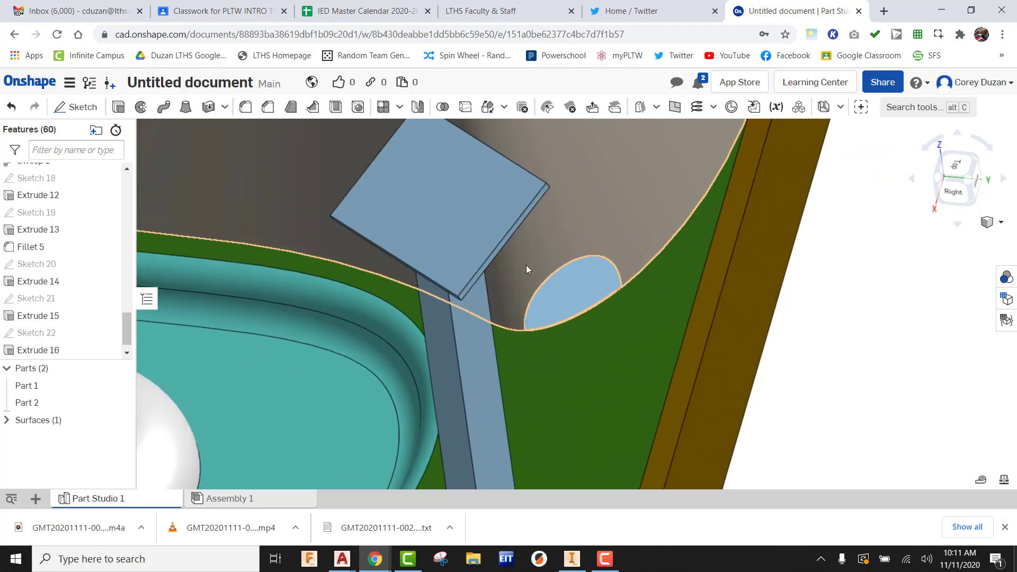
left_click(79, 107)
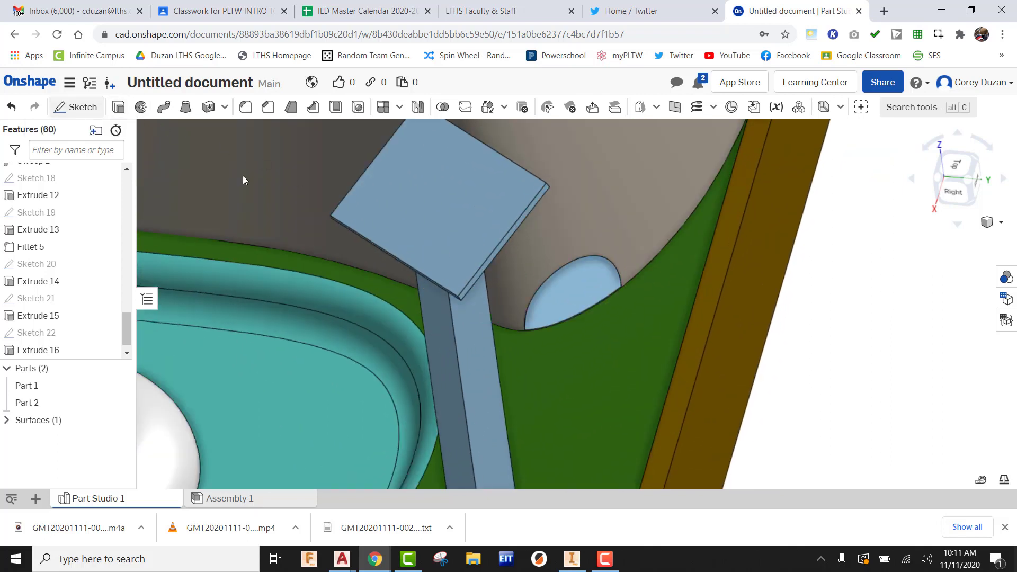
left_click(435, 236)
right_click(517, 360)
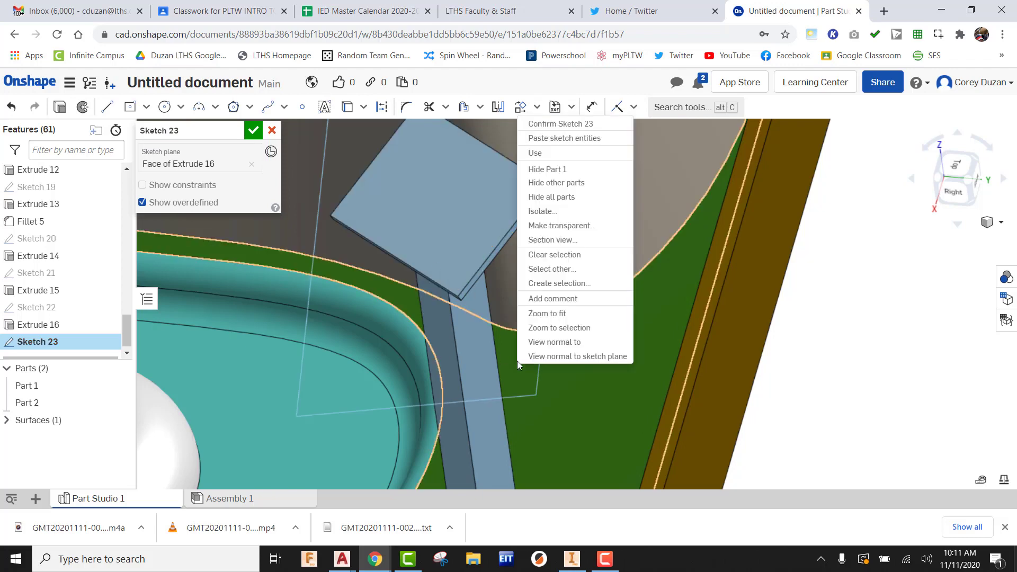
left_click(551, 357)
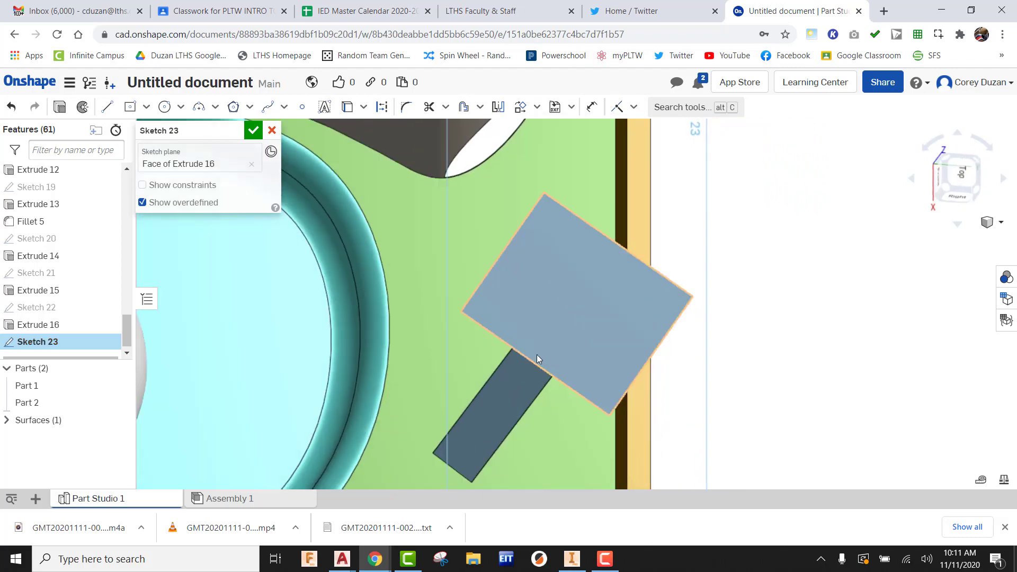
- Project the board's lower edge and offset it 0.5 in
left_click(347, 106)
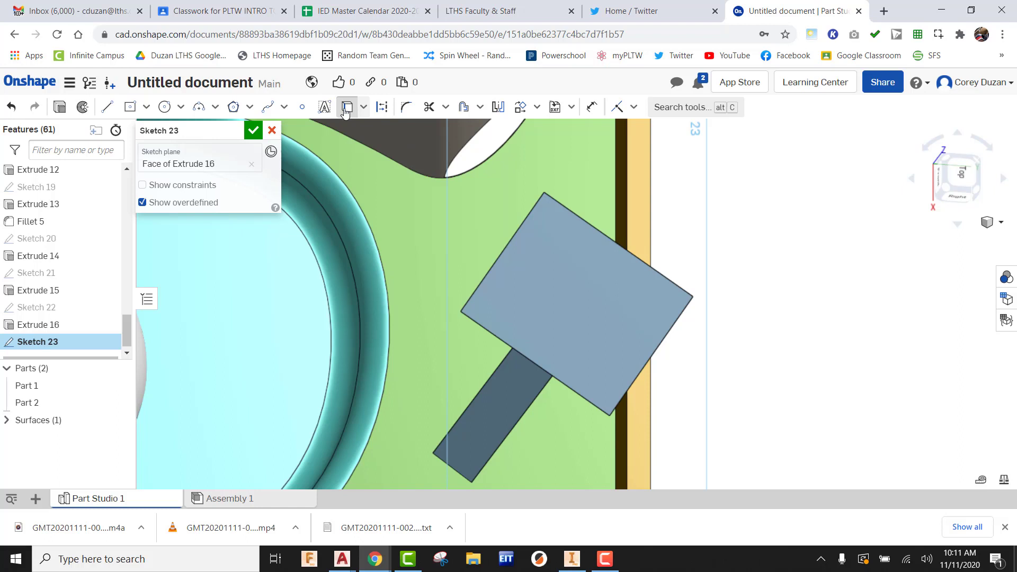
left_click(484, 329)
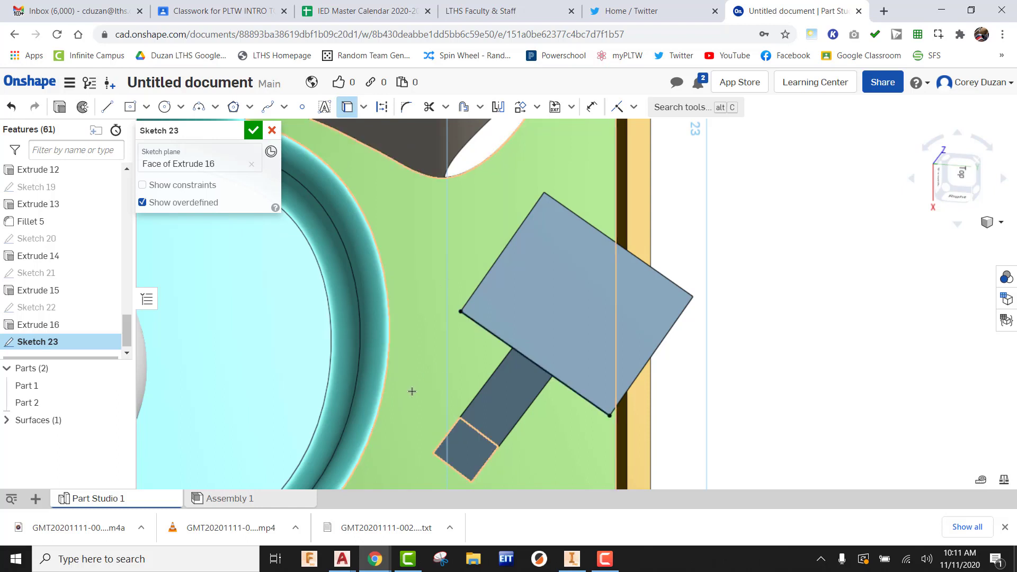
left_click(464, 108)
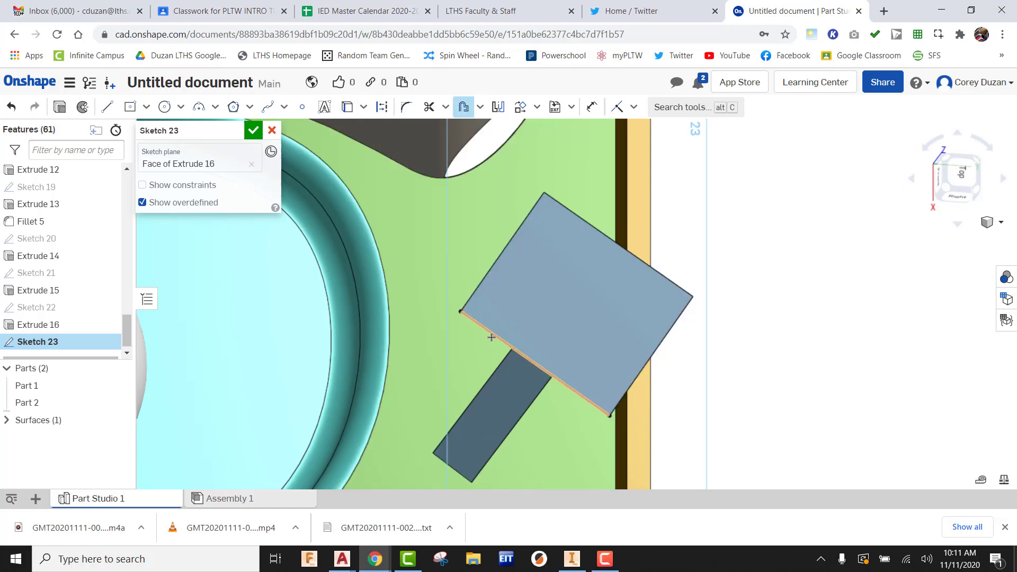
left_click(534, 362)
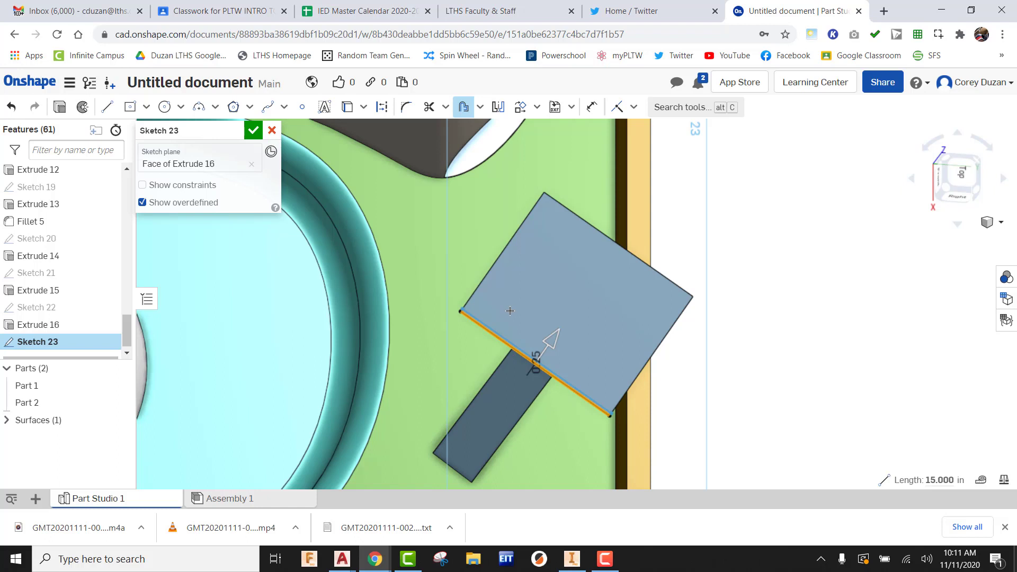
left_click(511, 311)
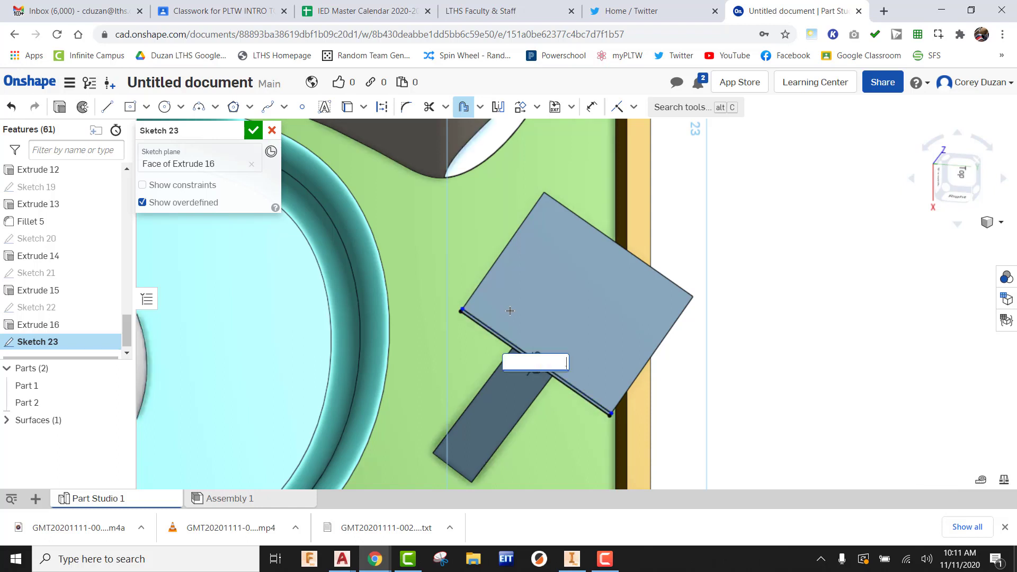
key("Return")
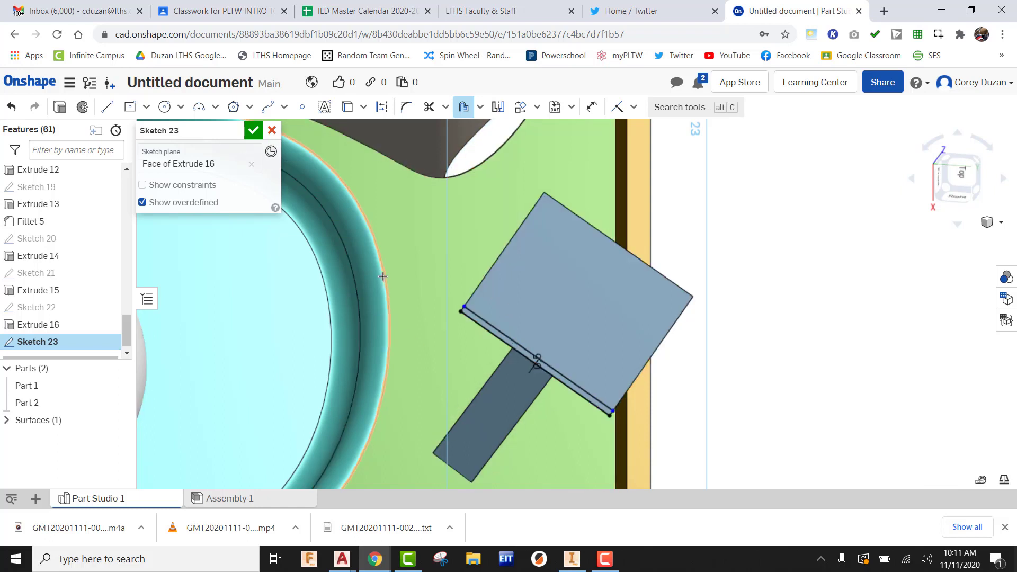
- Draw lines closing both ends of the offset strip
left_click(107, 106)
scroll(420, 306, "up", 3)
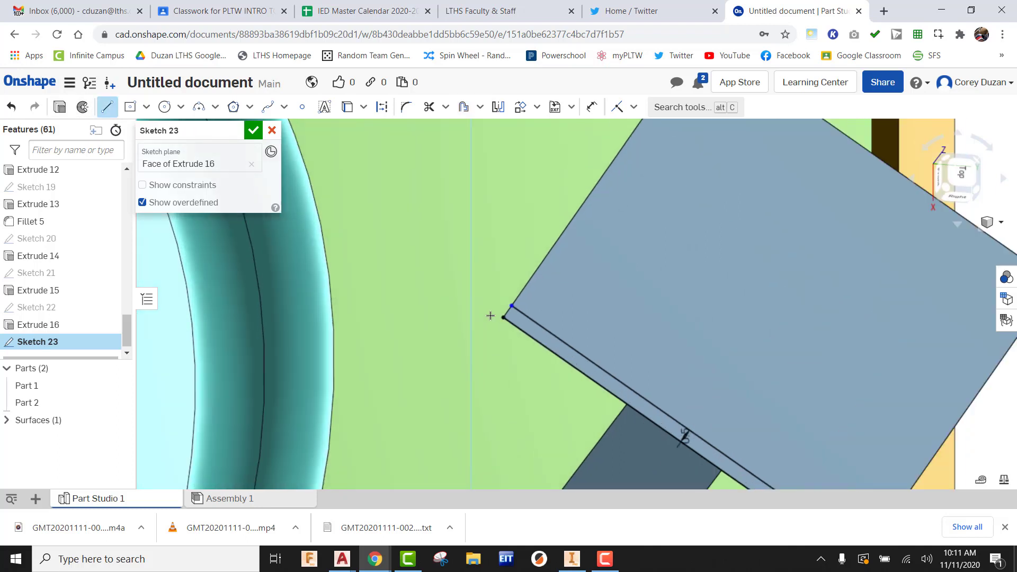
left_click(505, 316)
left_click(512, 305)
scroll(477, 265, "down", 4)
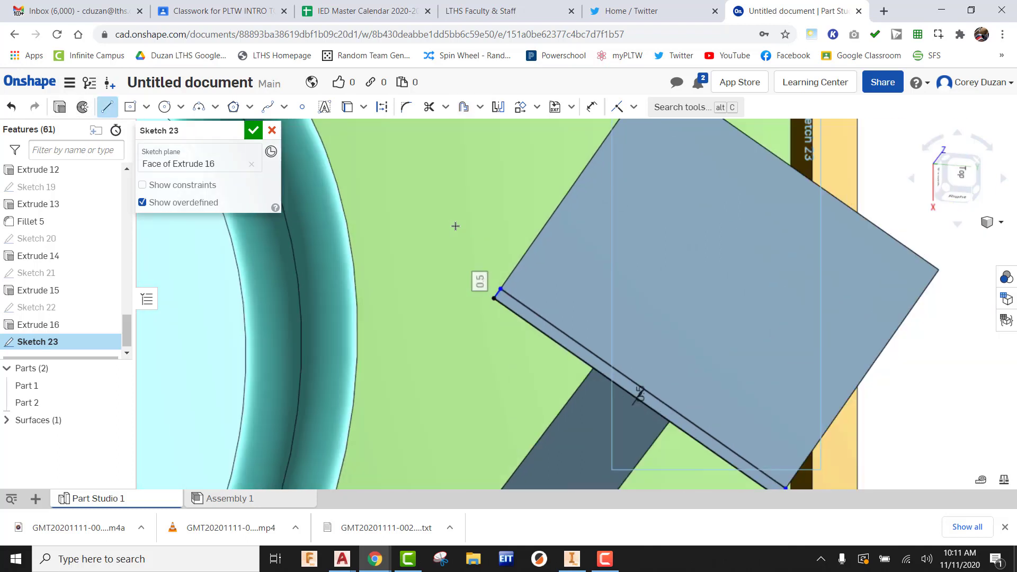
scroll(672, 398, "up", 4)
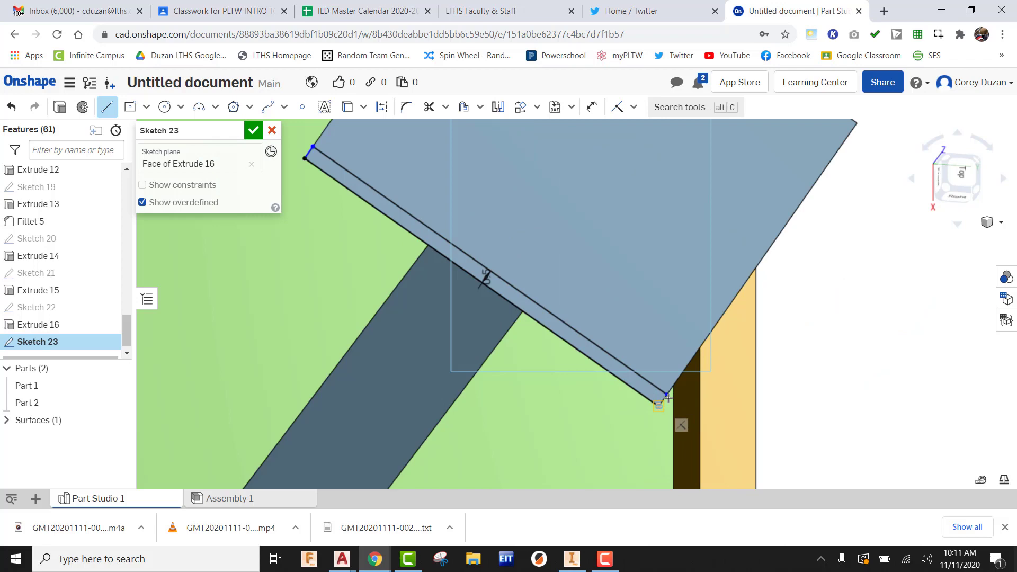
left_click(659, 406)
- Finish Sketch 23, which holds the thin strip along the board's lower edge
left_click(253, 131)
scroll(552, 285, "down", 3)
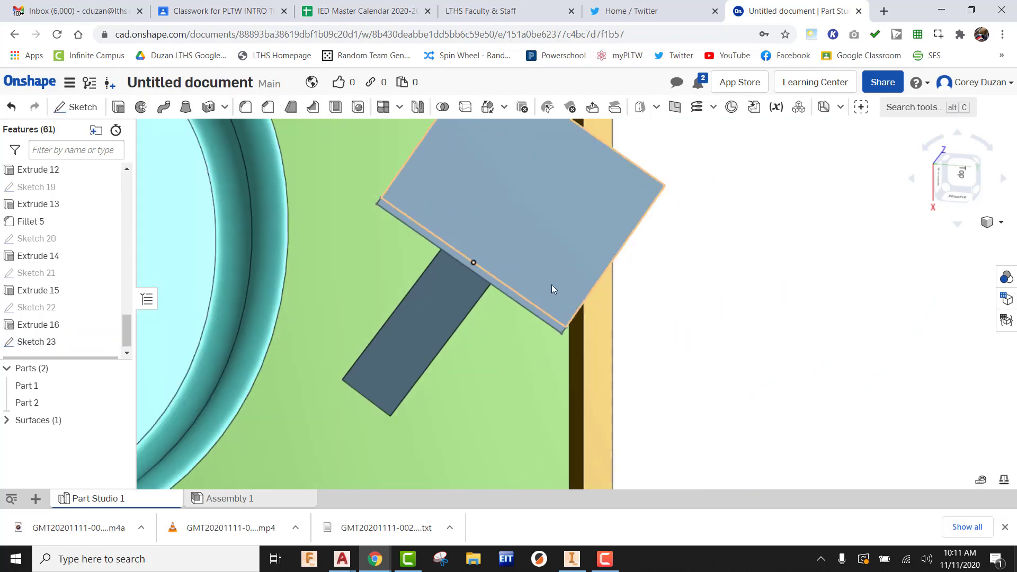
scroll(541, 270, "up", 2)
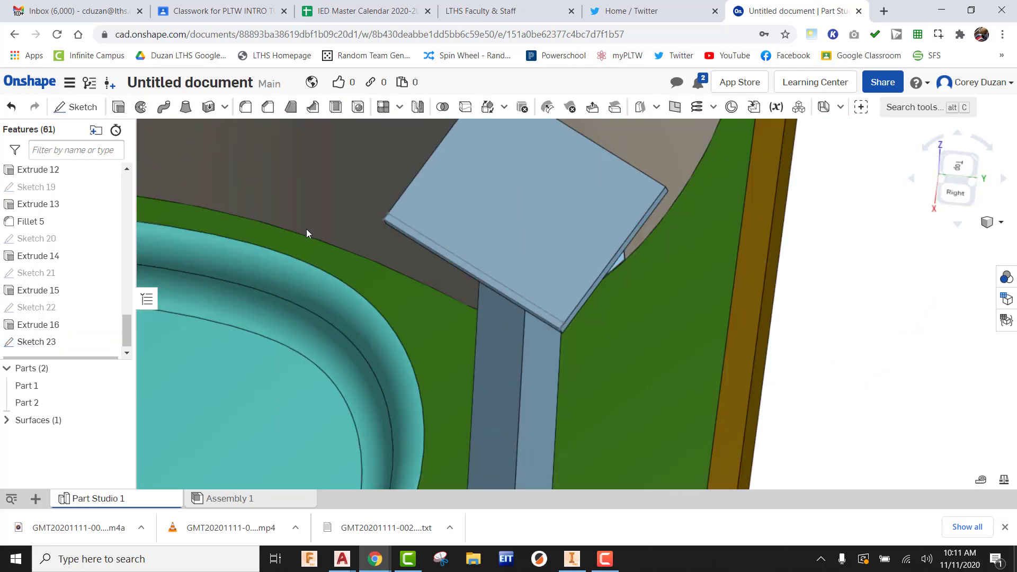
- Extrude the Sketch 23 strip 0.375 in as Extrude 17 to form the bottom rail
key("shift+e")
scroll(381, 233, "up", 3)
left_click(402, 210)
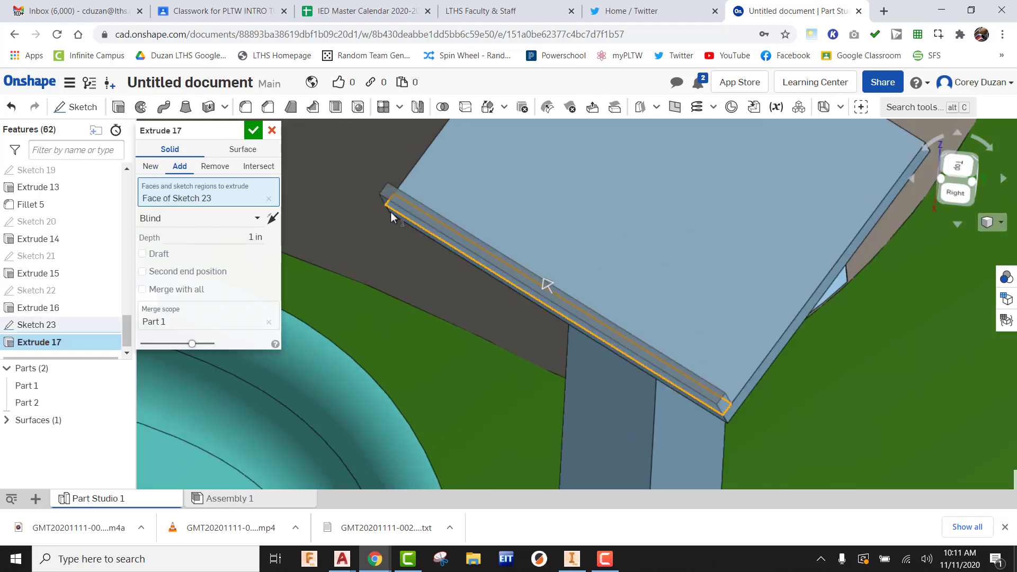
left_click(256, 237)
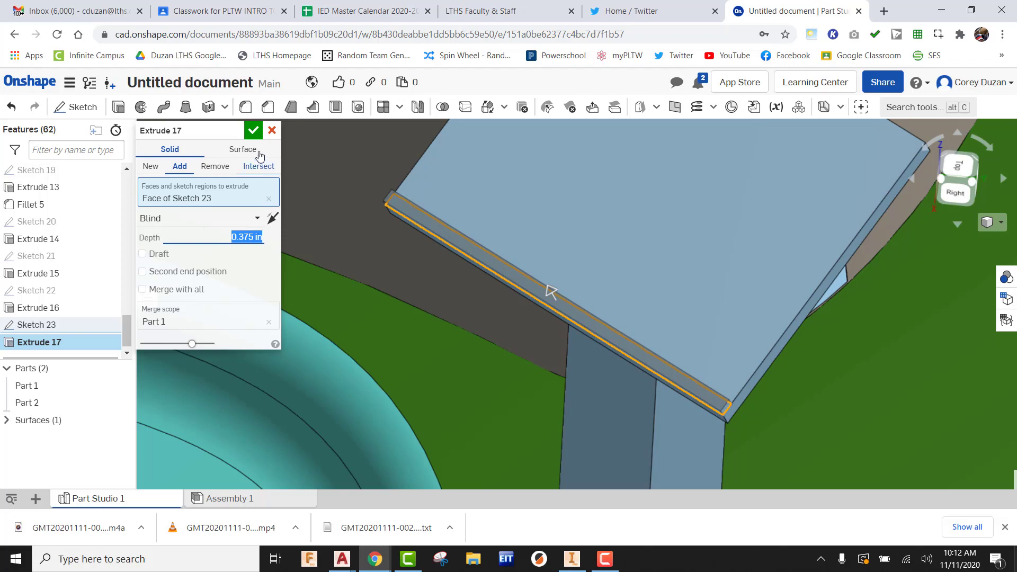
left_click(253, 130)
scroll(383, 210, "down", 10)
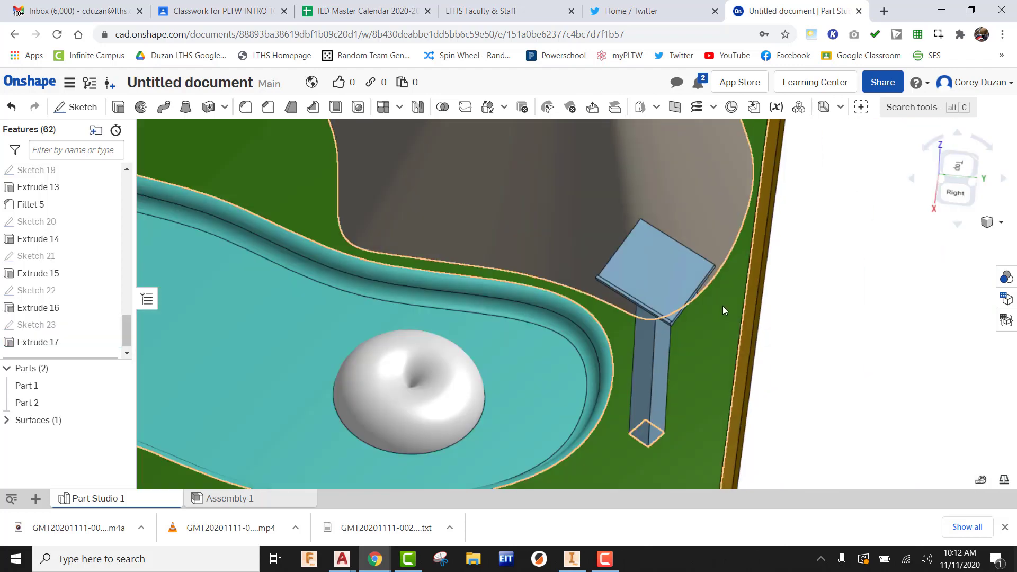
scroll(722, 306, "down", 4)
scroll(721, 351, "up", 2)
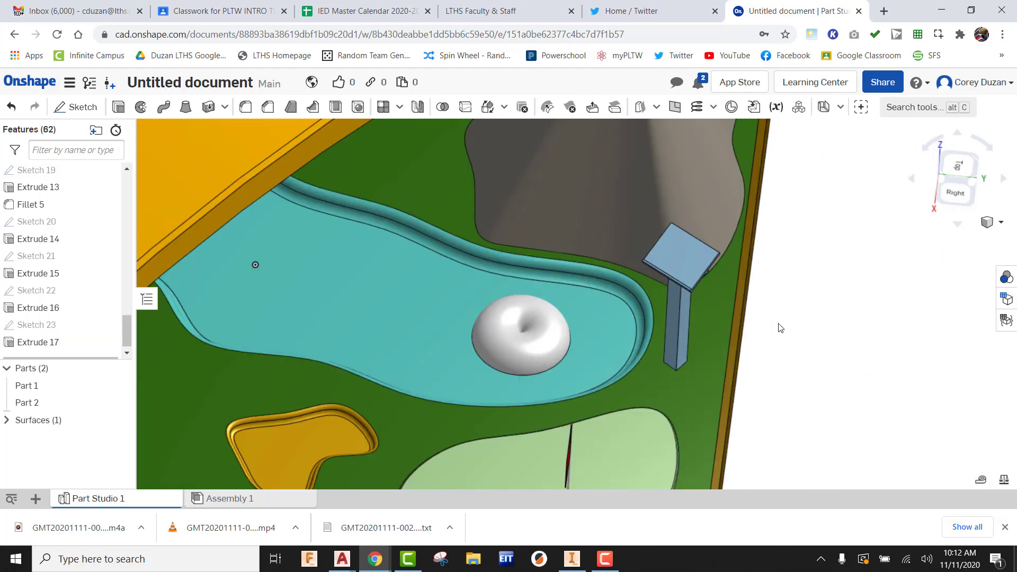
scroll(778, 328, "up", 3)
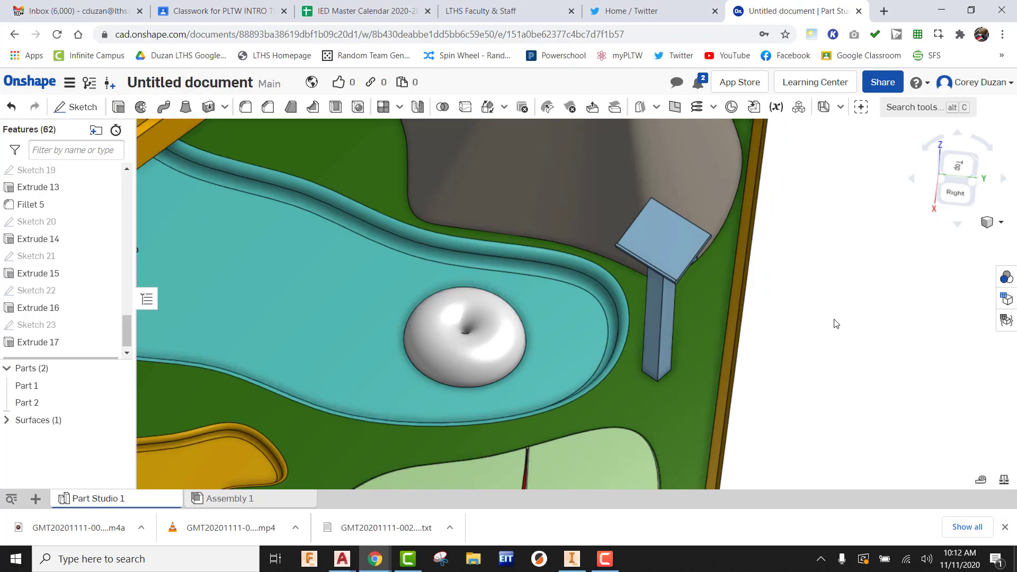